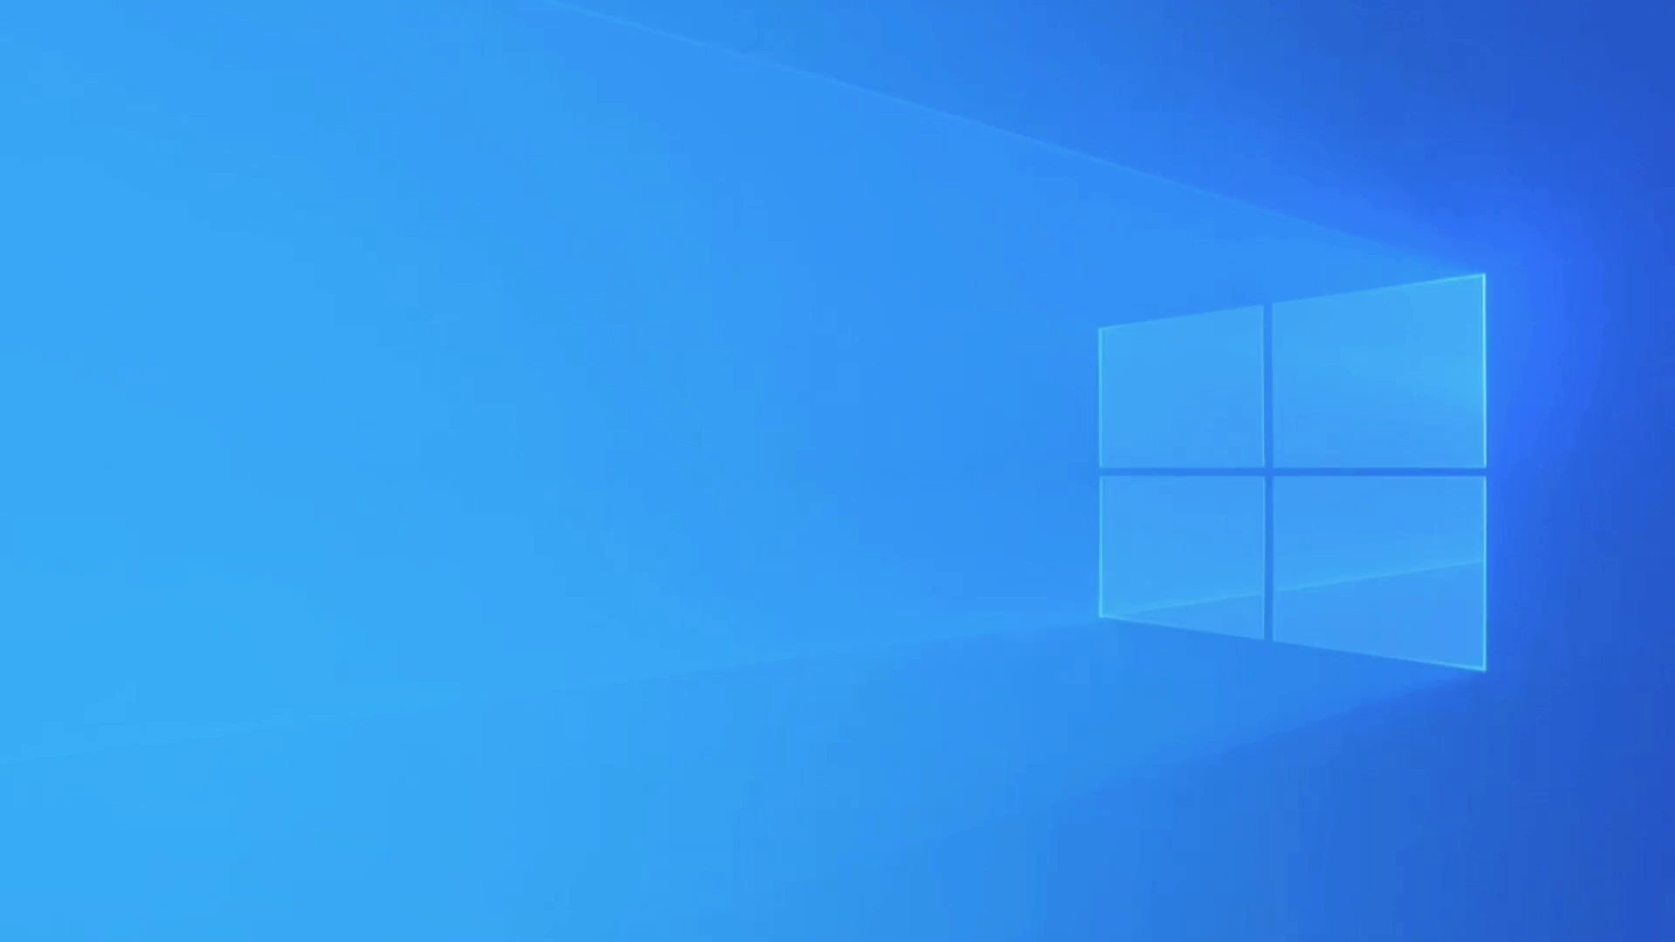
# Launch the On-Screen Keyboard by searching for OSK
pyautogui.press('super+s')
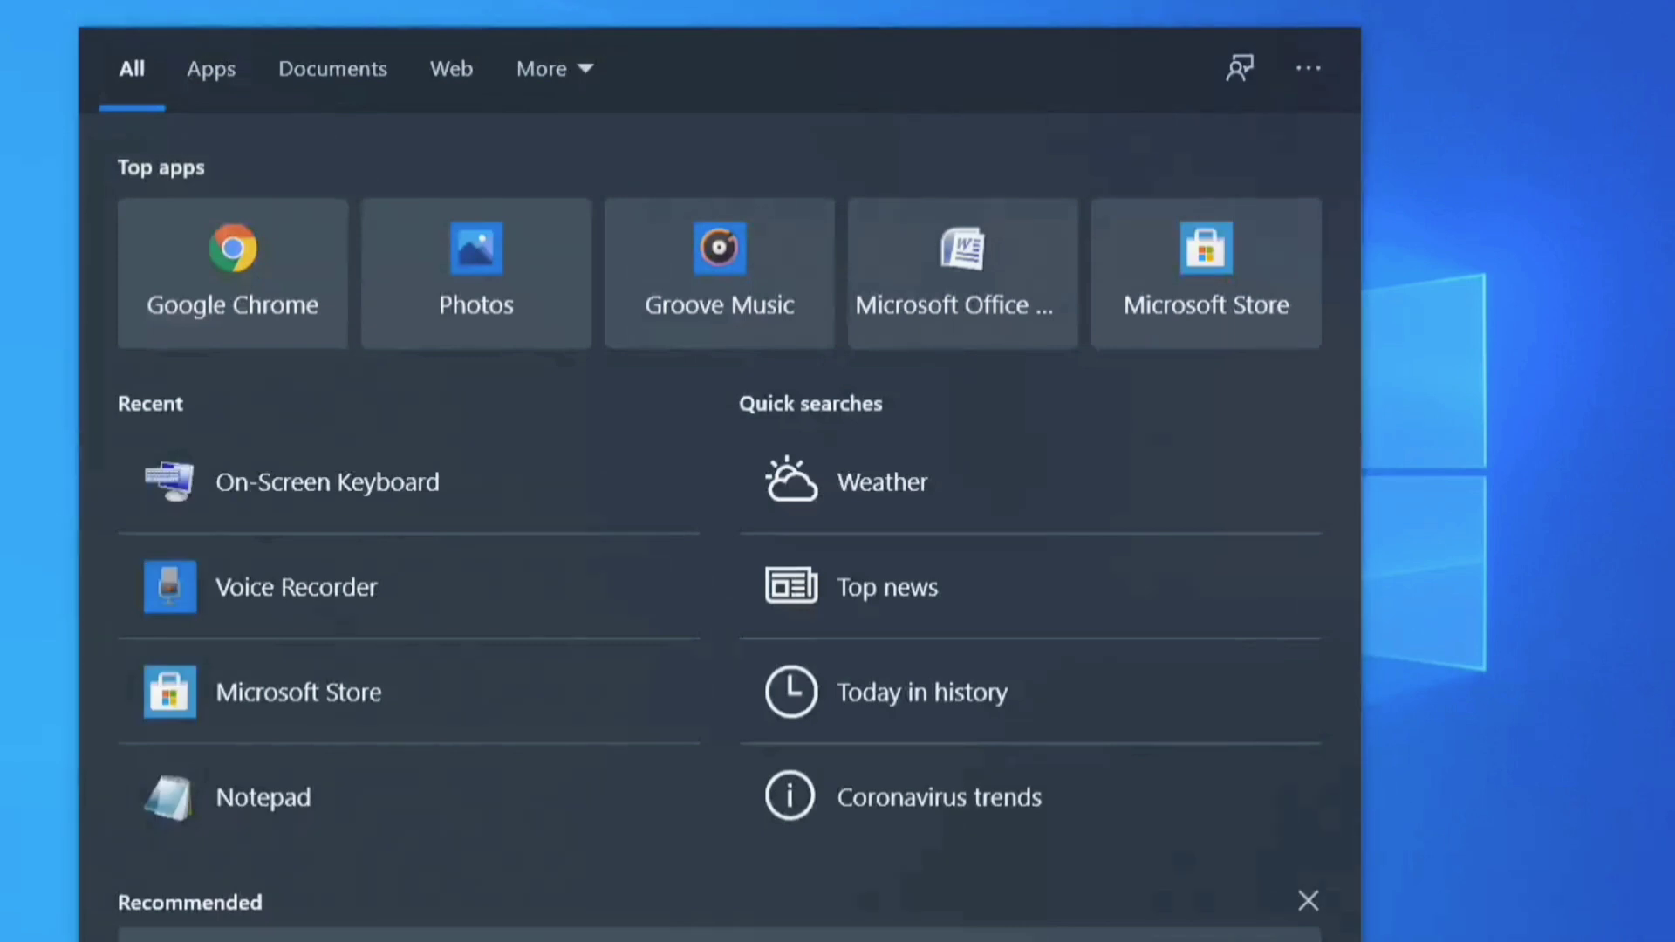
pyautogui.write('OSK')
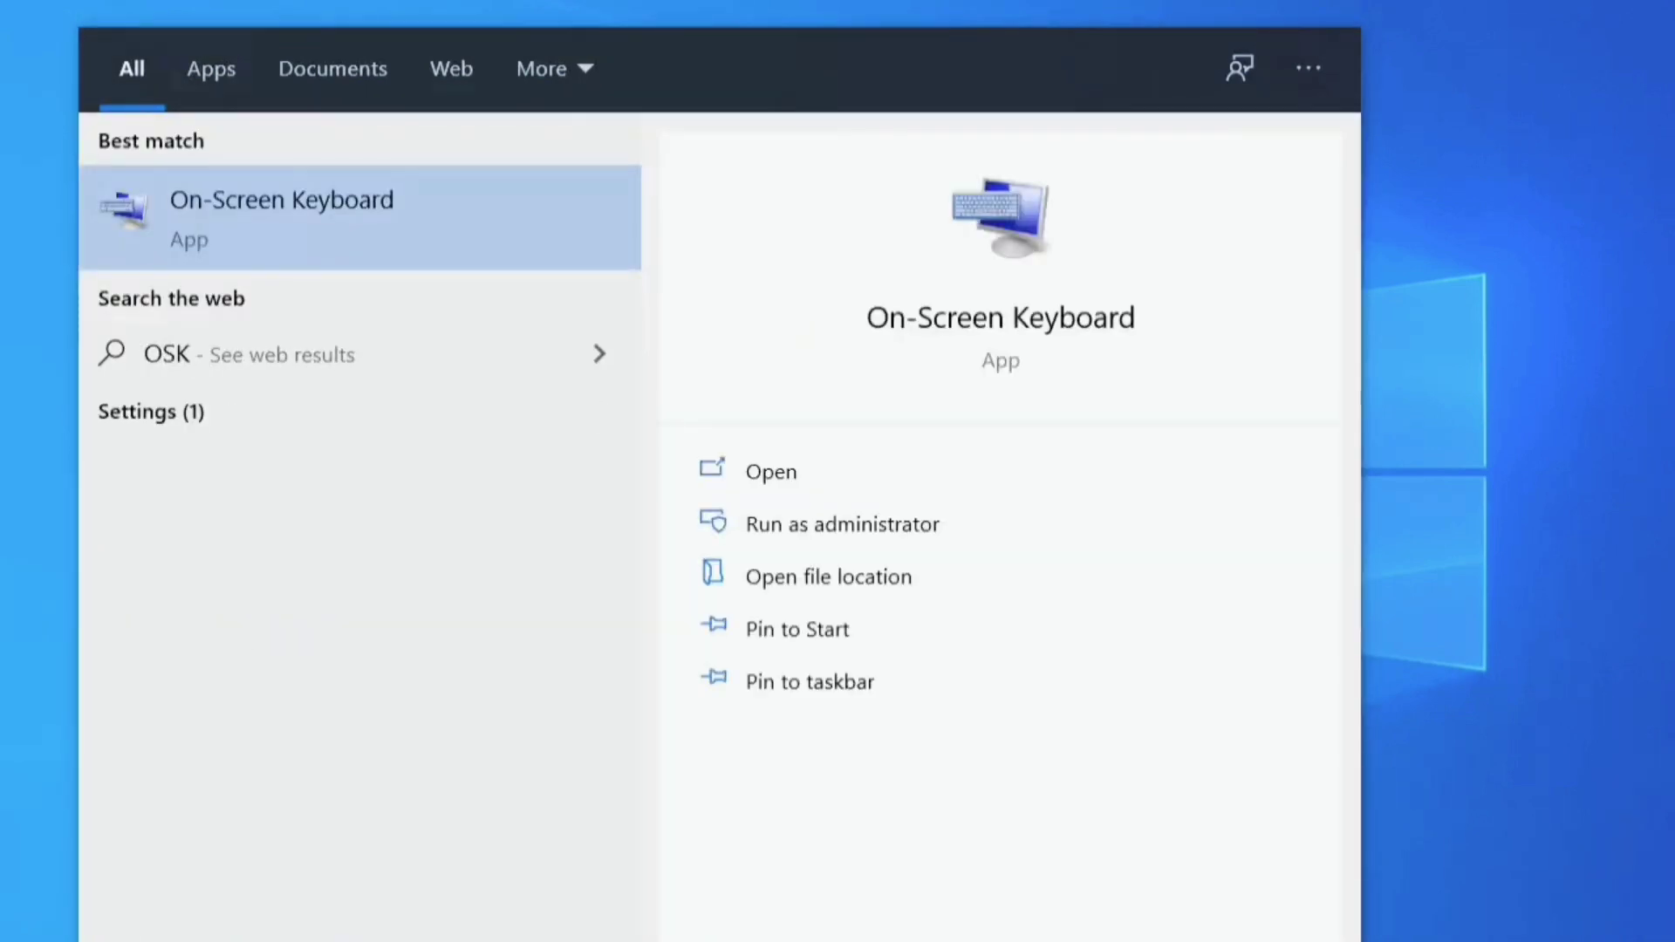
pyautogui.click(489, 224)
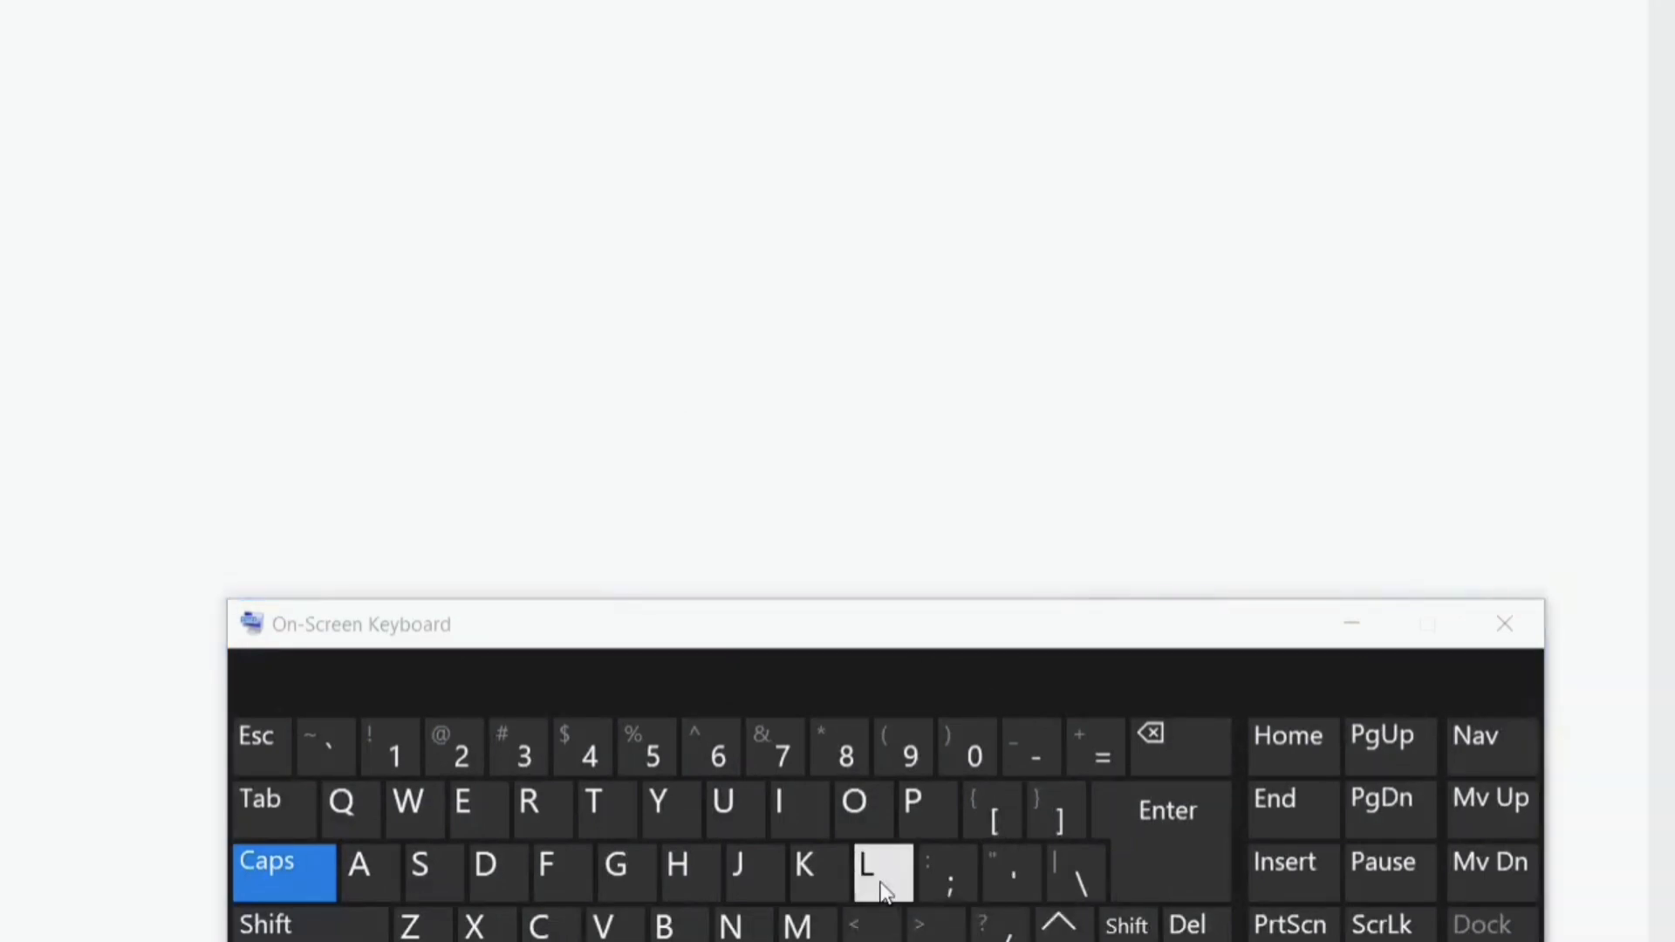
# Enter LIKE into the blank document with the on-screen keys, then drag the keyboard lower left
pyautogui.click(871, 870)
pyautogui.click(785, 810)
pyautogui.click(819, 877)
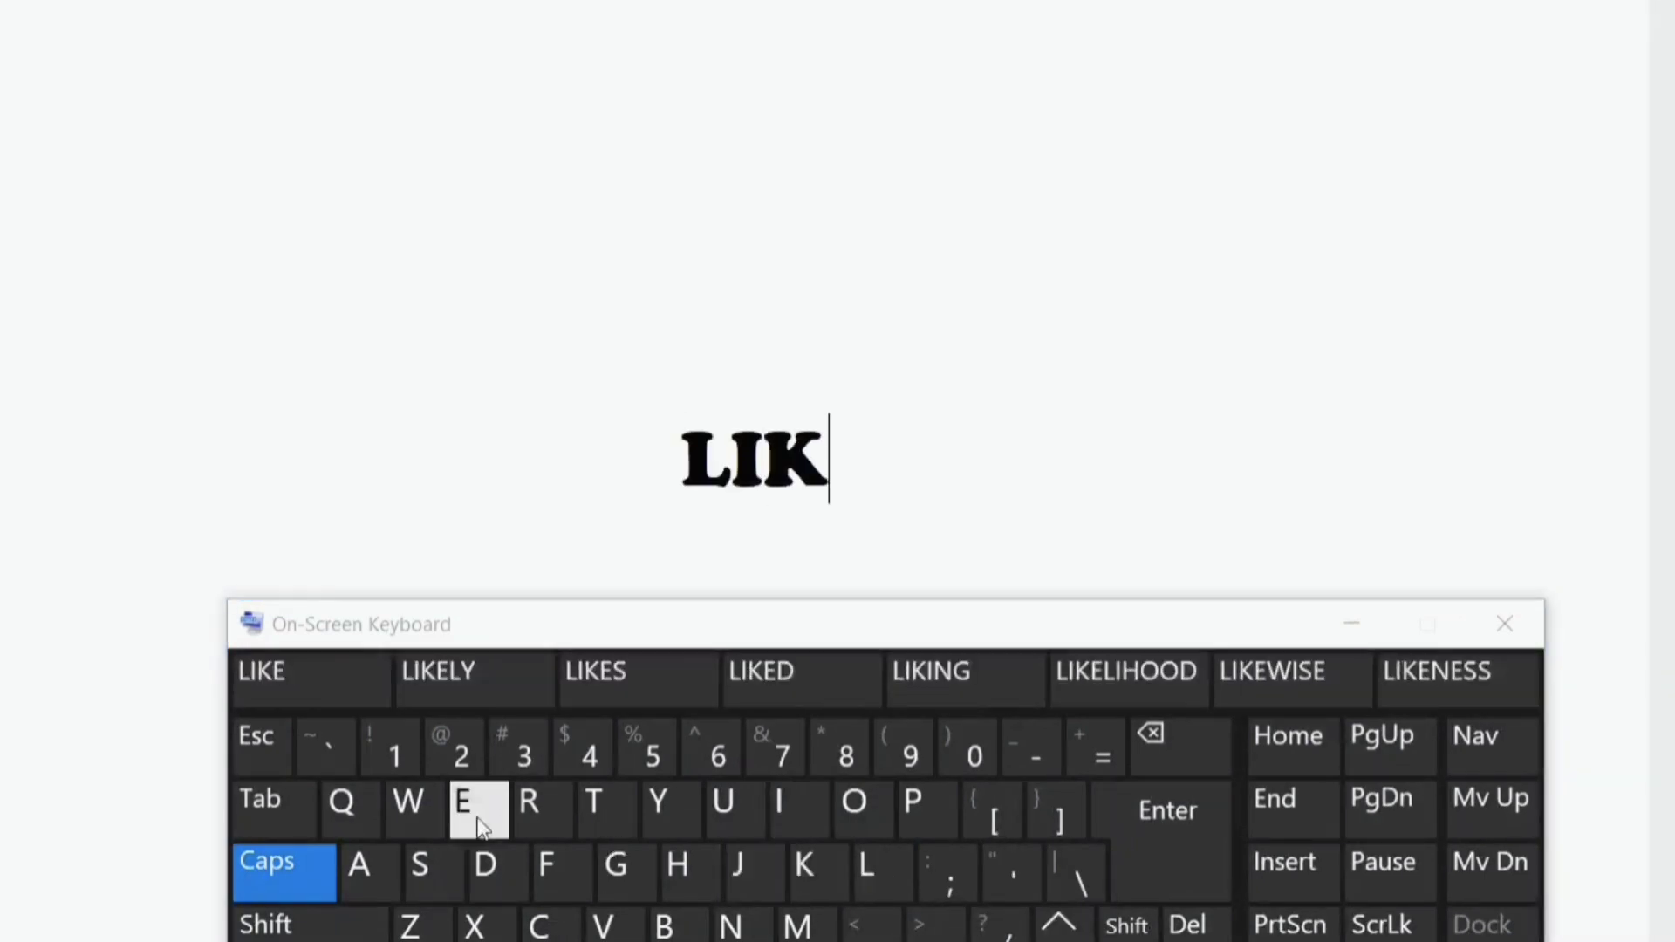
pyautogui.click(467, 805)
pyautogui.click(857, 630)
pyautogui.moveTo(857, 630)
pyautogui.mouseDown()
pyautogui.moveTo(666, 625)
pyautogui.moveTo(582, 537)
pyautogui.moveTo(846, 539)
pyautogui.moveTo(827, 648)
pyautogui.moveTo(835, 533)
pyautogui.moveTo(836, 621)
pyautogui.mouseUp()
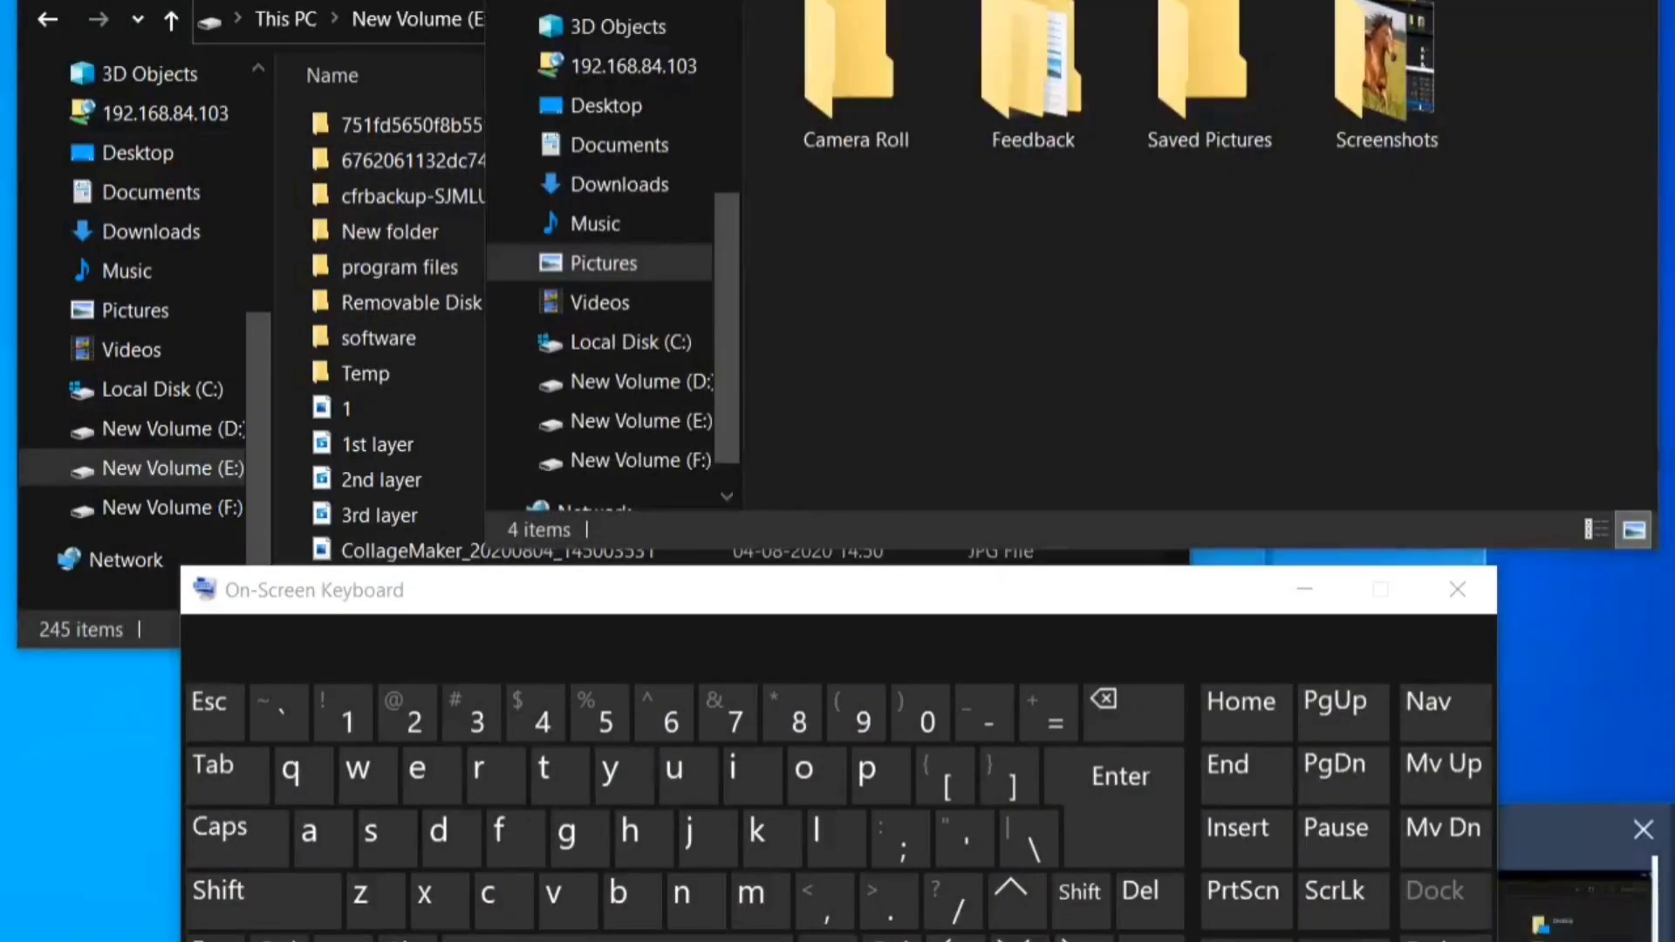
# Open a File Explorer window on This PC, then add a new virtual desktop with Win+Ctrl+D
pyautogui.press('super+e')
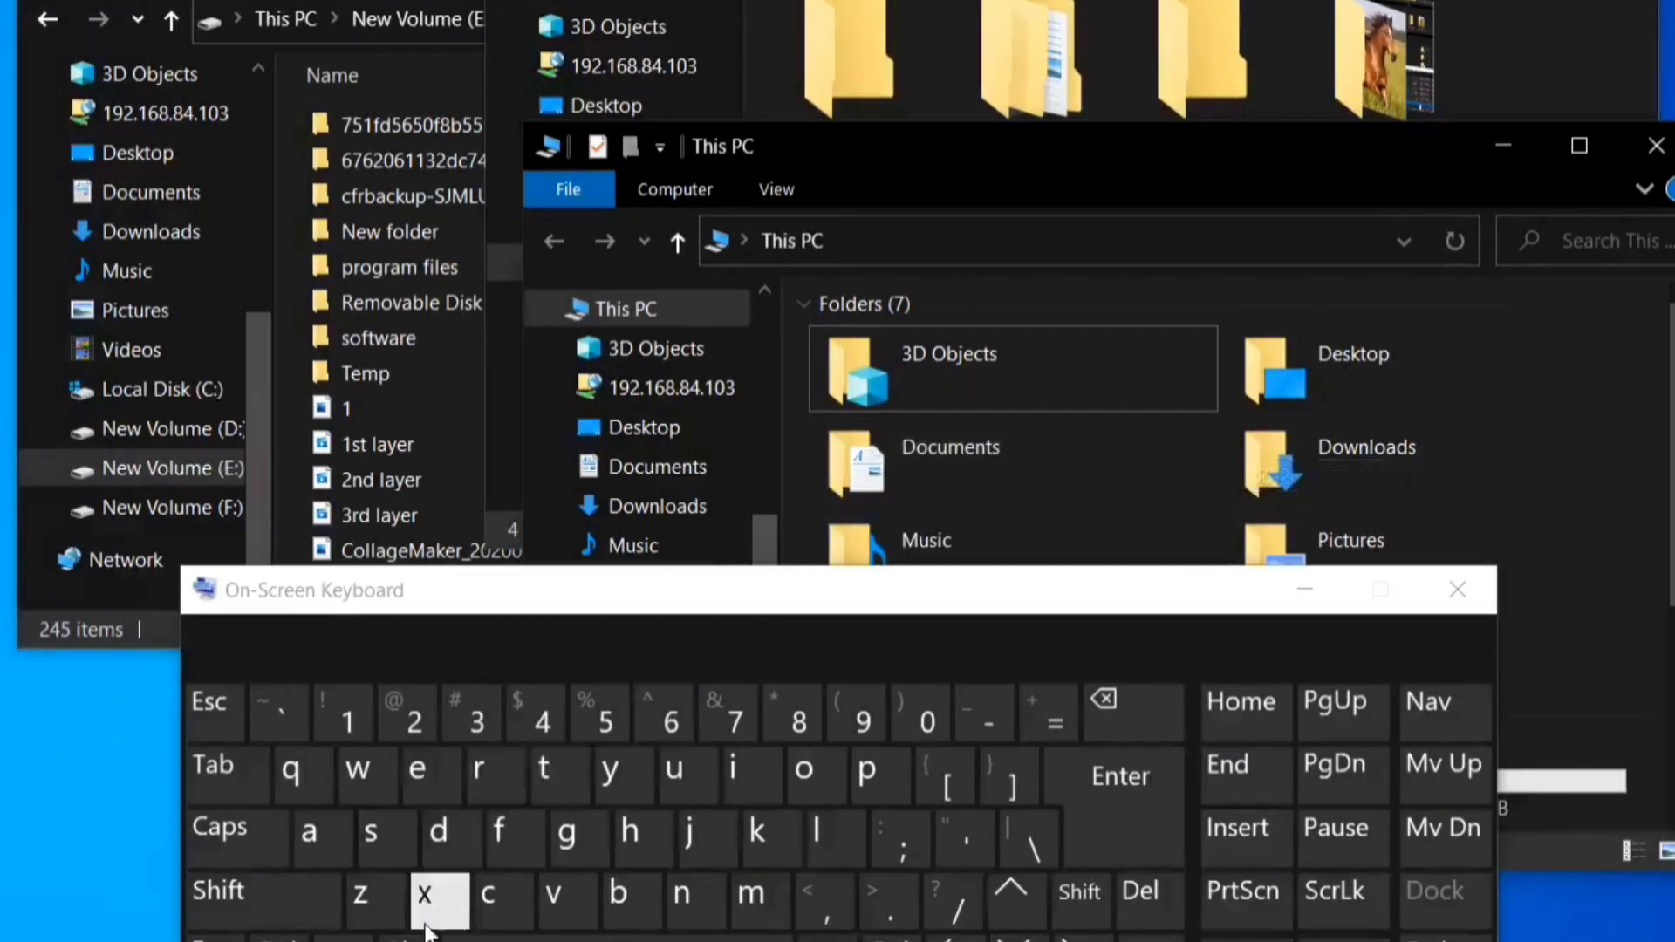
pyautogui.click(342, 938)
pyautogui.click(279, 938)
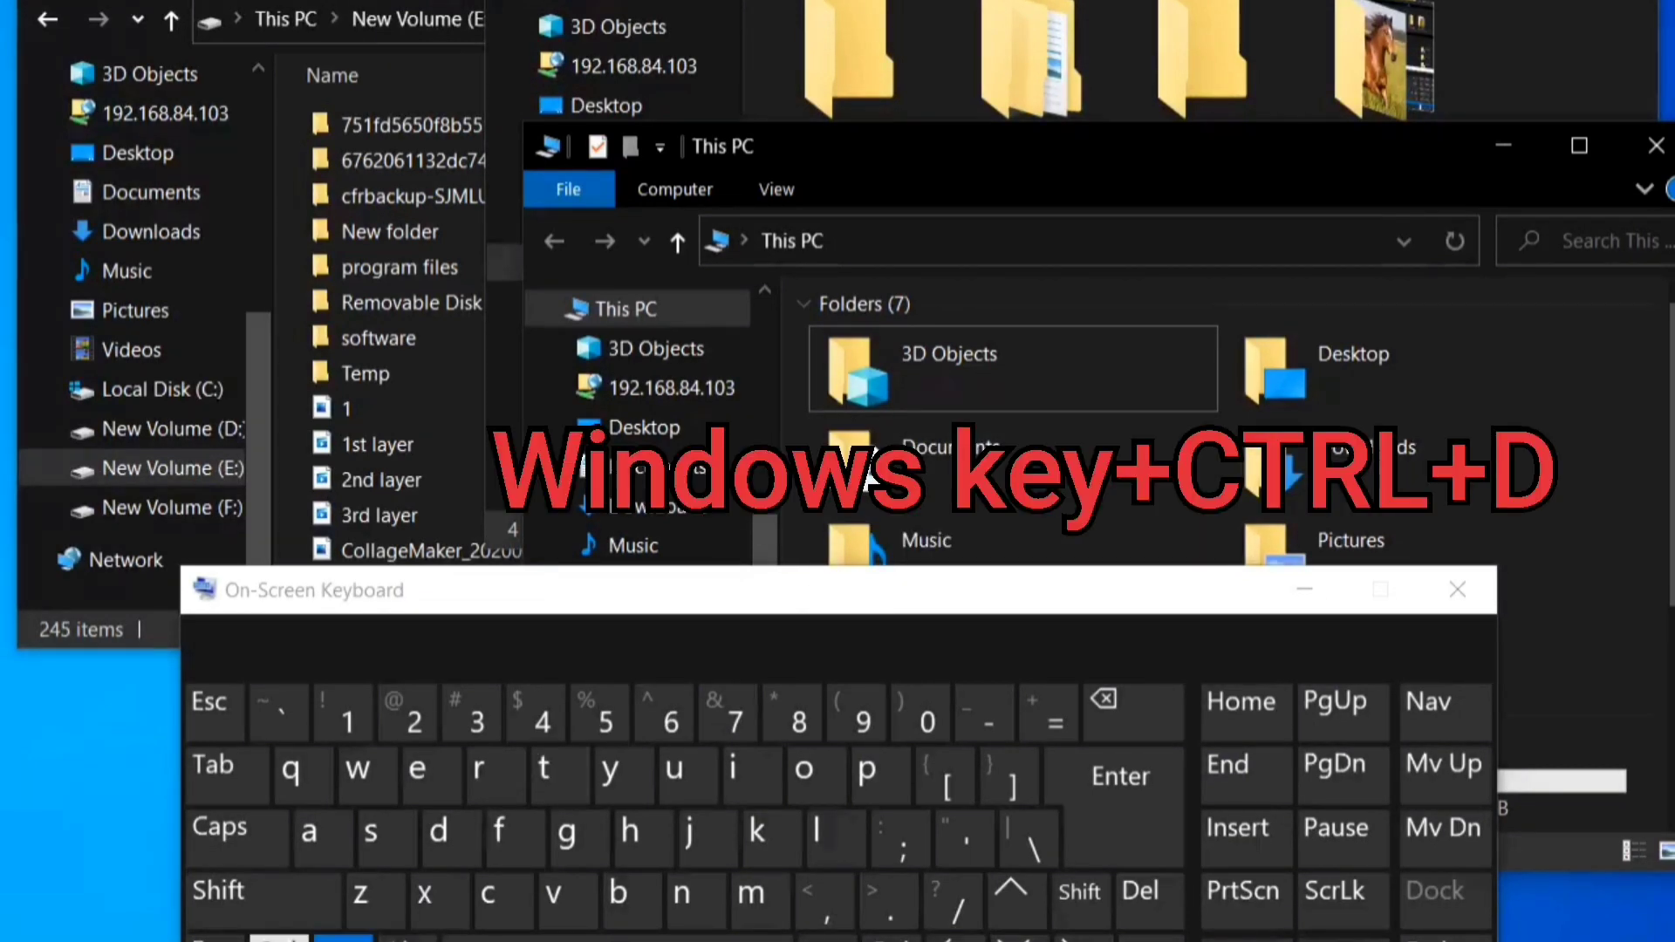
pyautogui.click(441, 829)
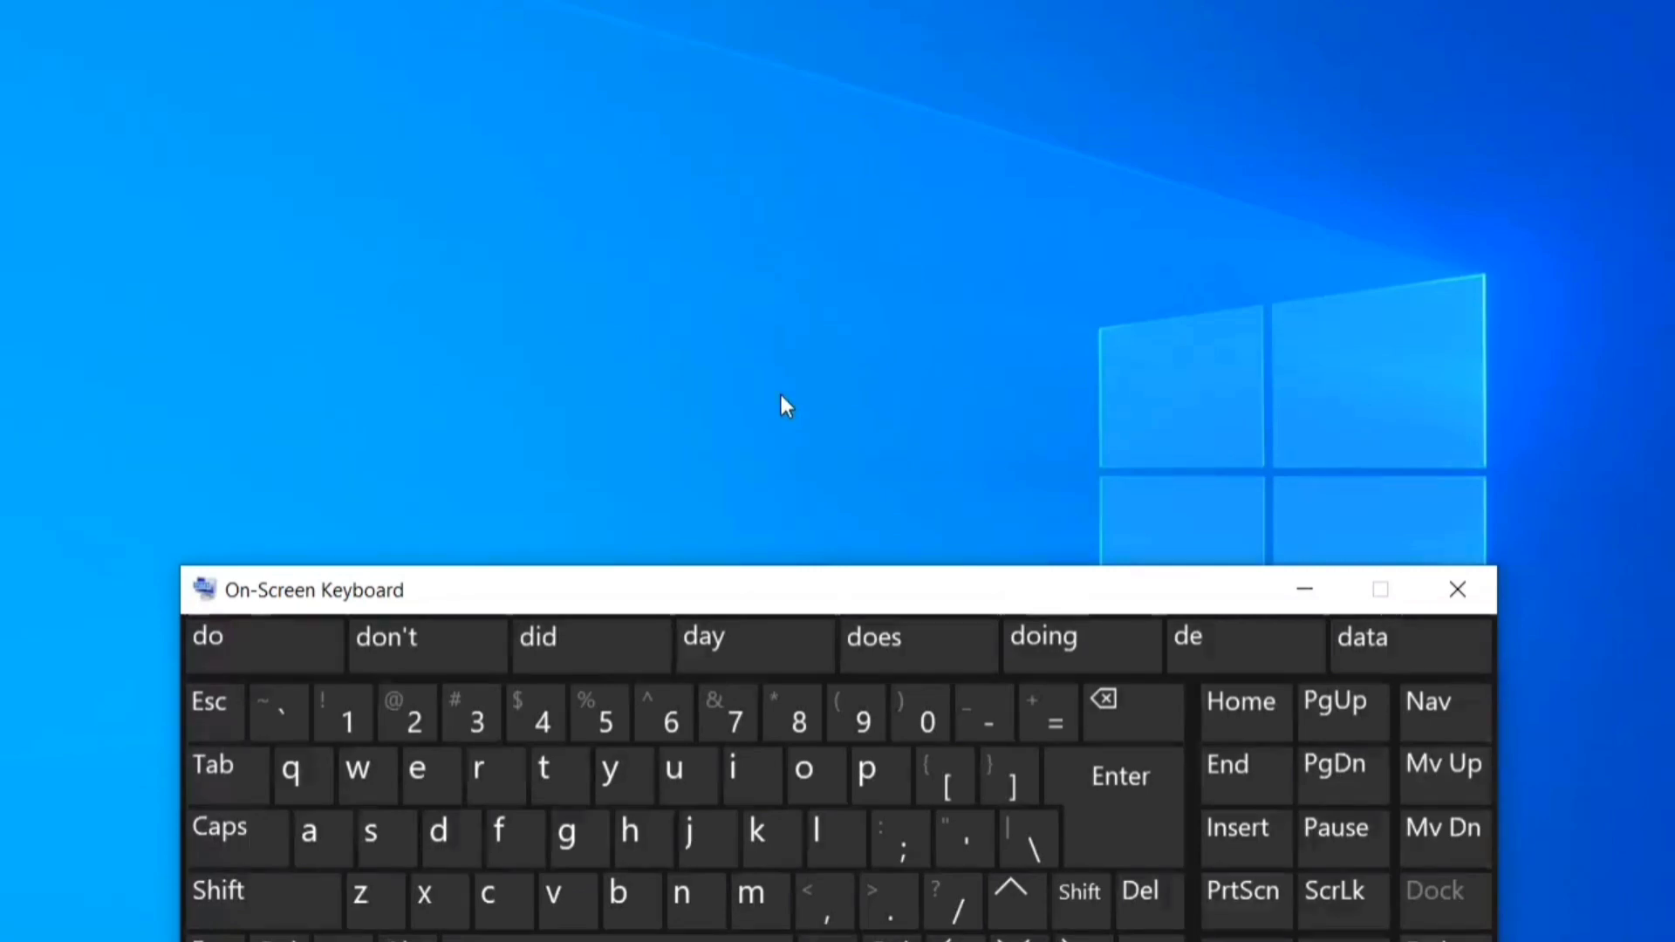
pyautogui.click(343, 937)
pyautogui.click(280, 939)
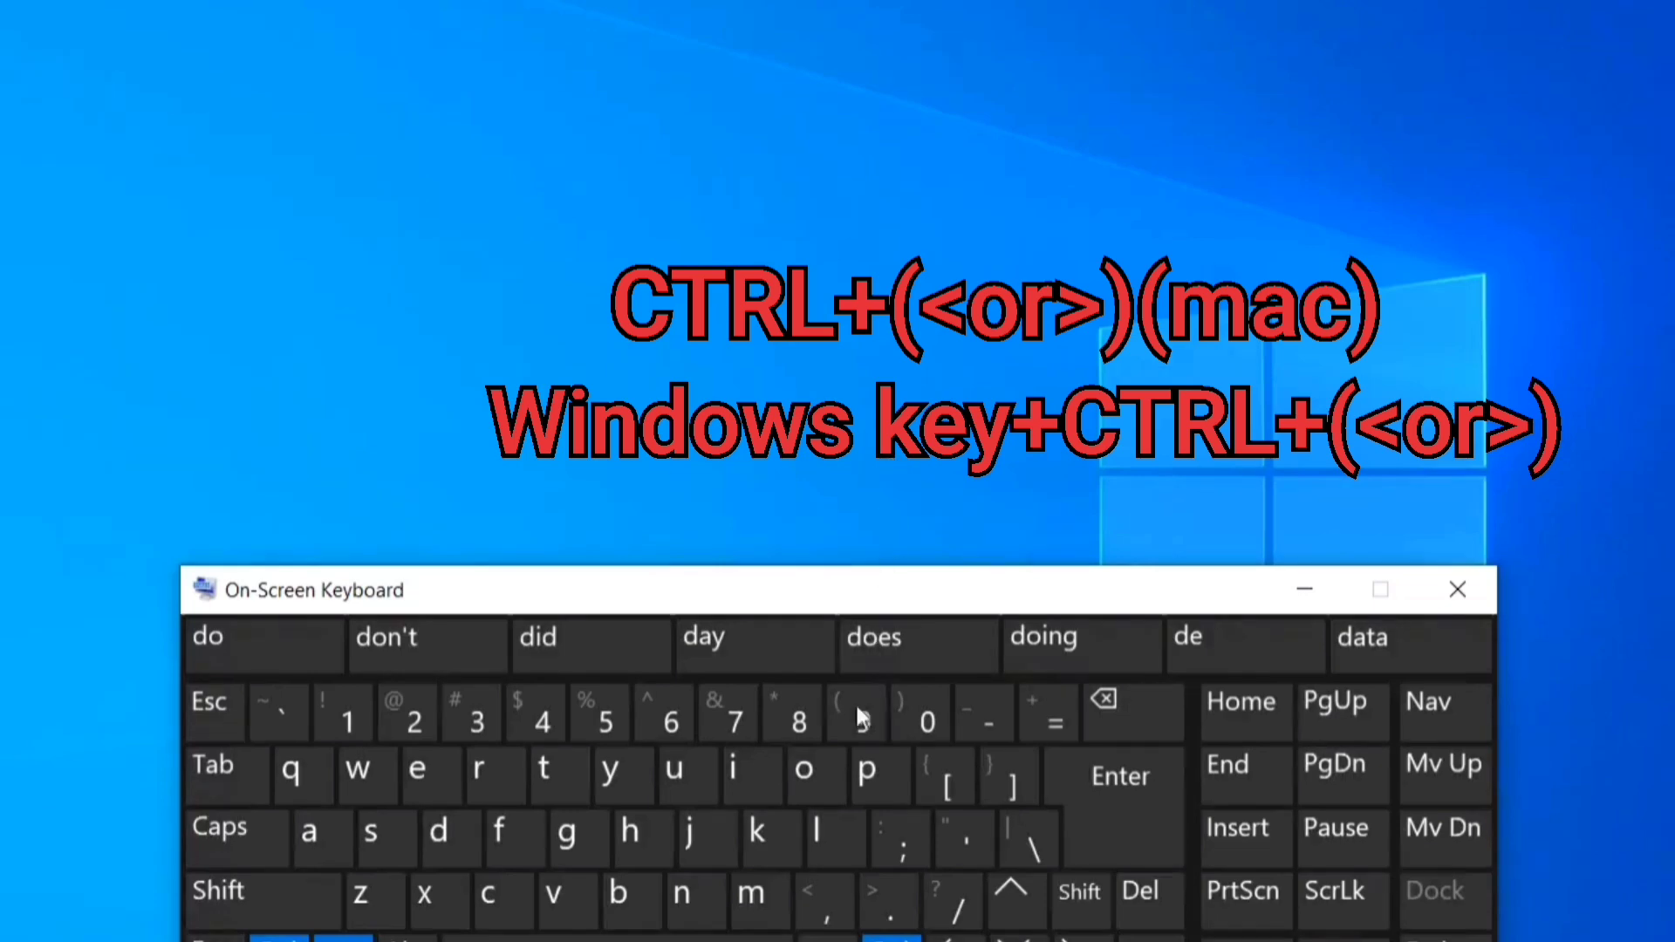
pyautogui.click(910, 934)
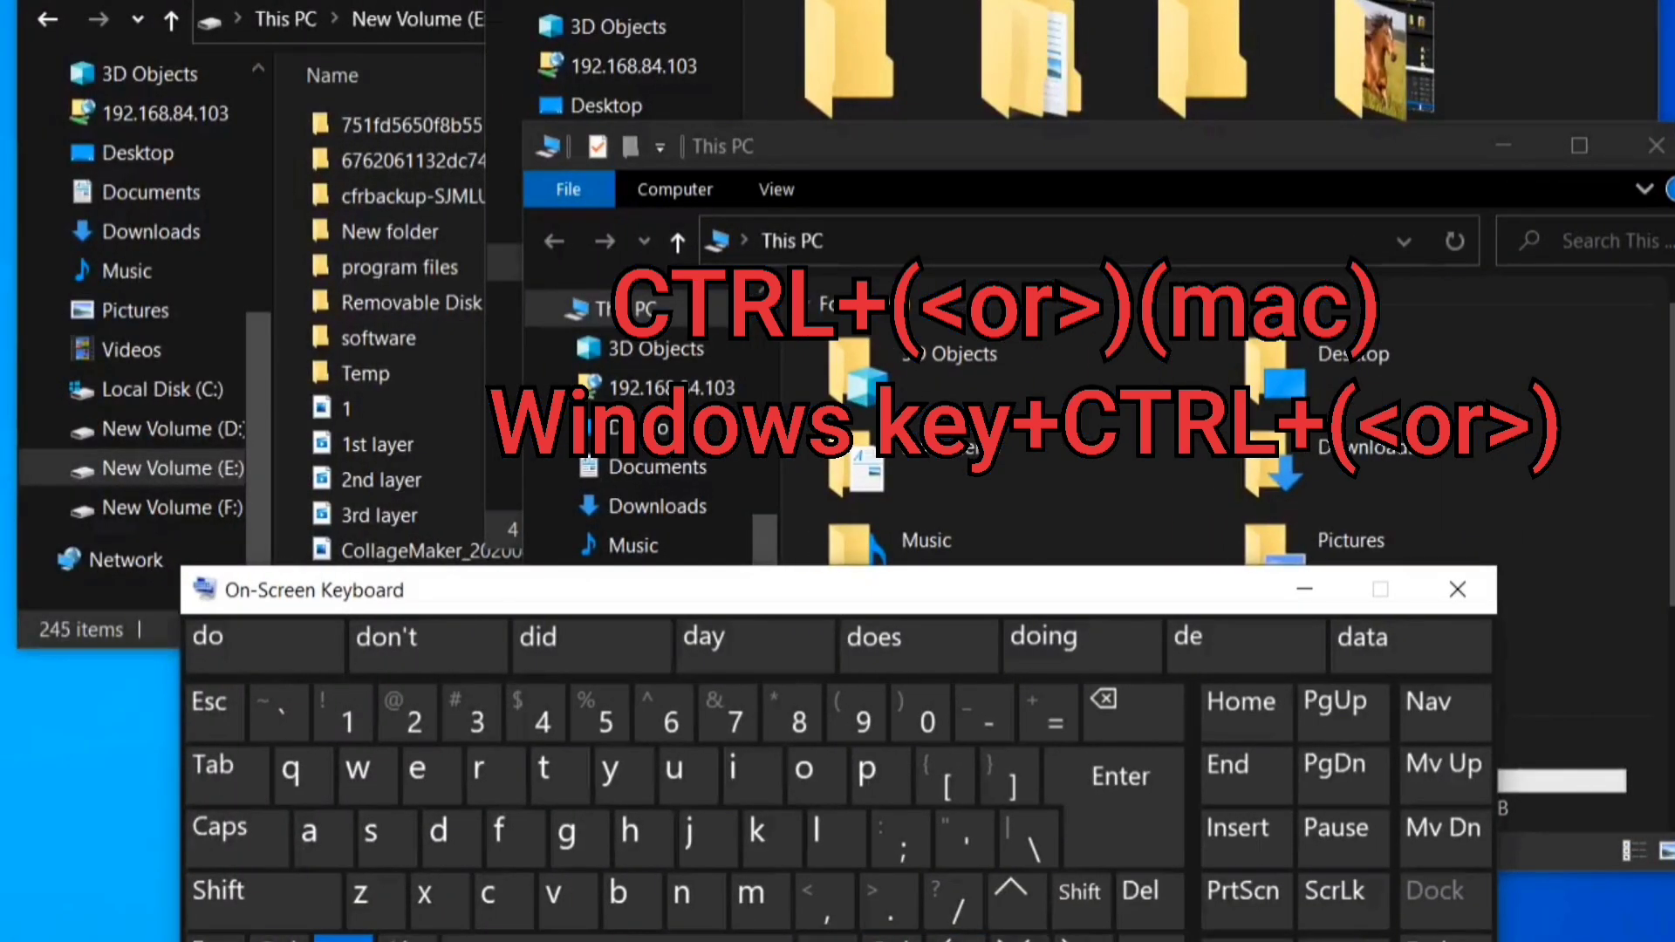
pyautogui.click(1084, 938)
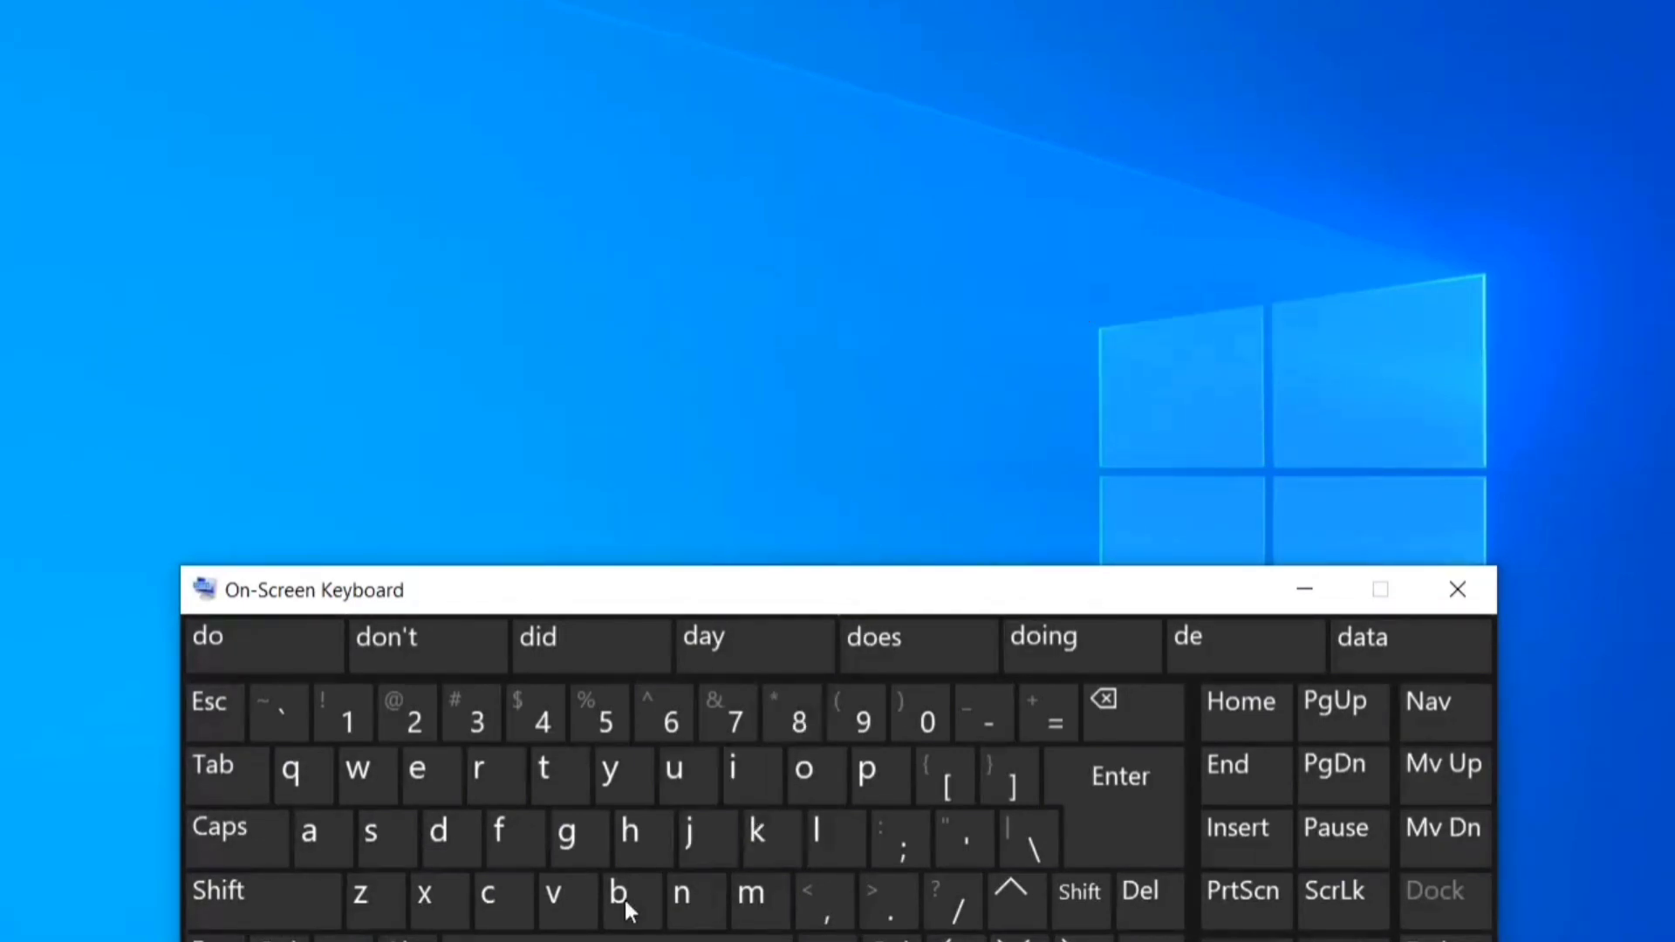
pyautogui.click(344, 939)
# Close the empty virtual desktop with Win+Ctrl+F4 on the on-screen keyboard
pyautogui.click(280, 939)
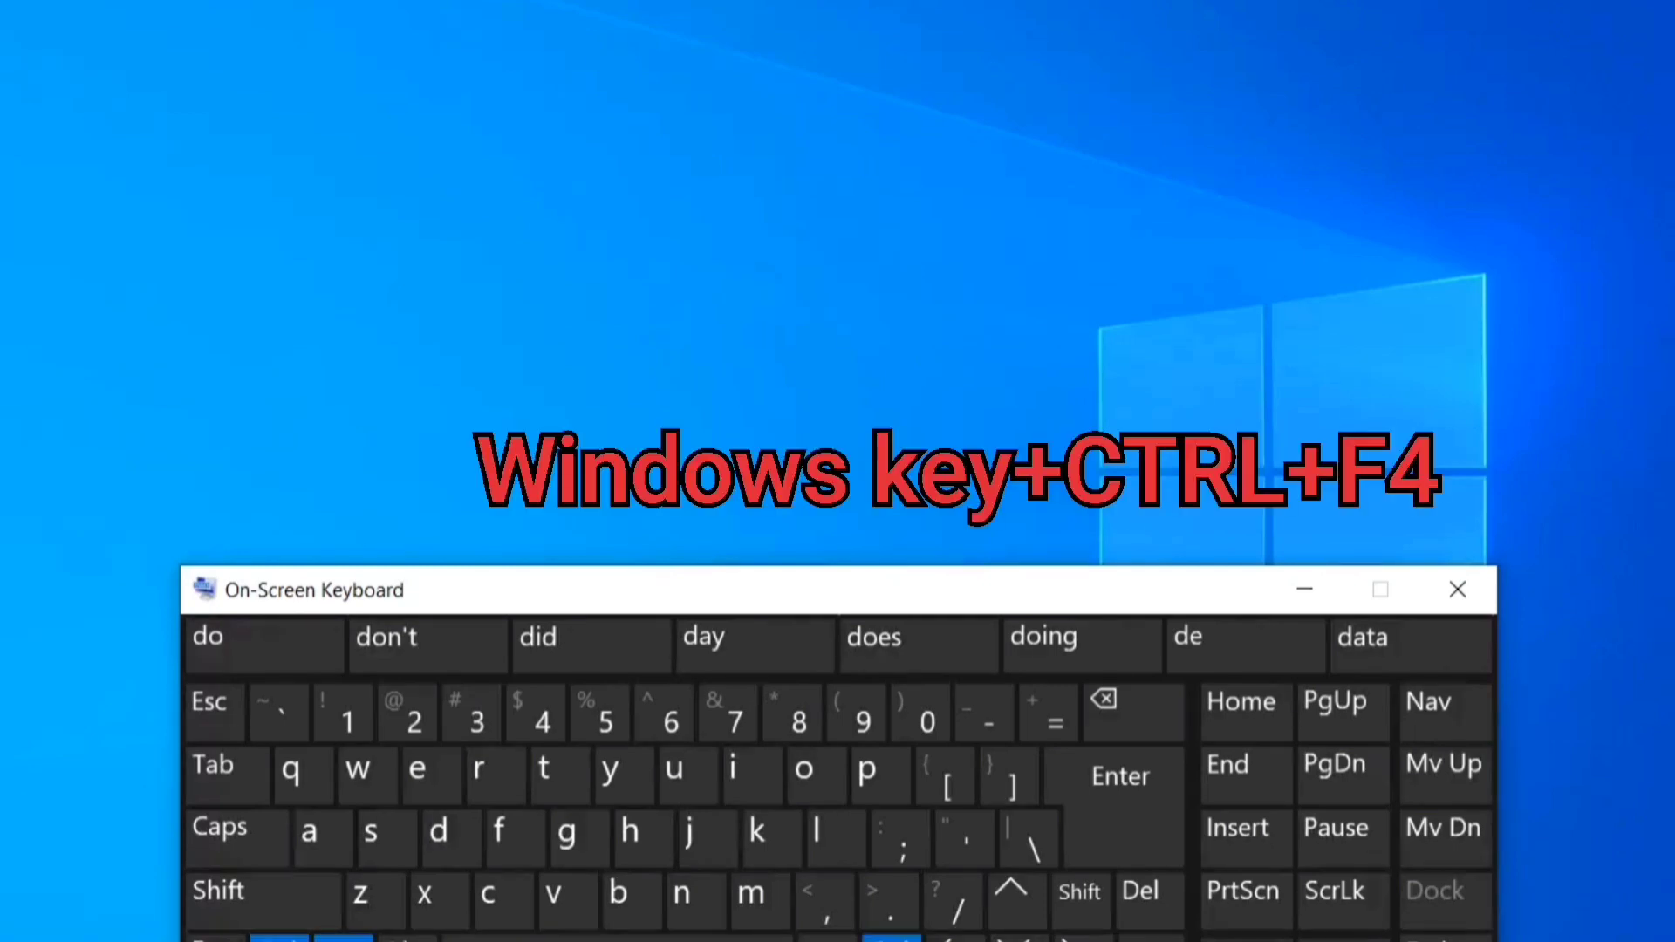
pyautogui.click(214, 939)
pyautogui.click(549, 707)
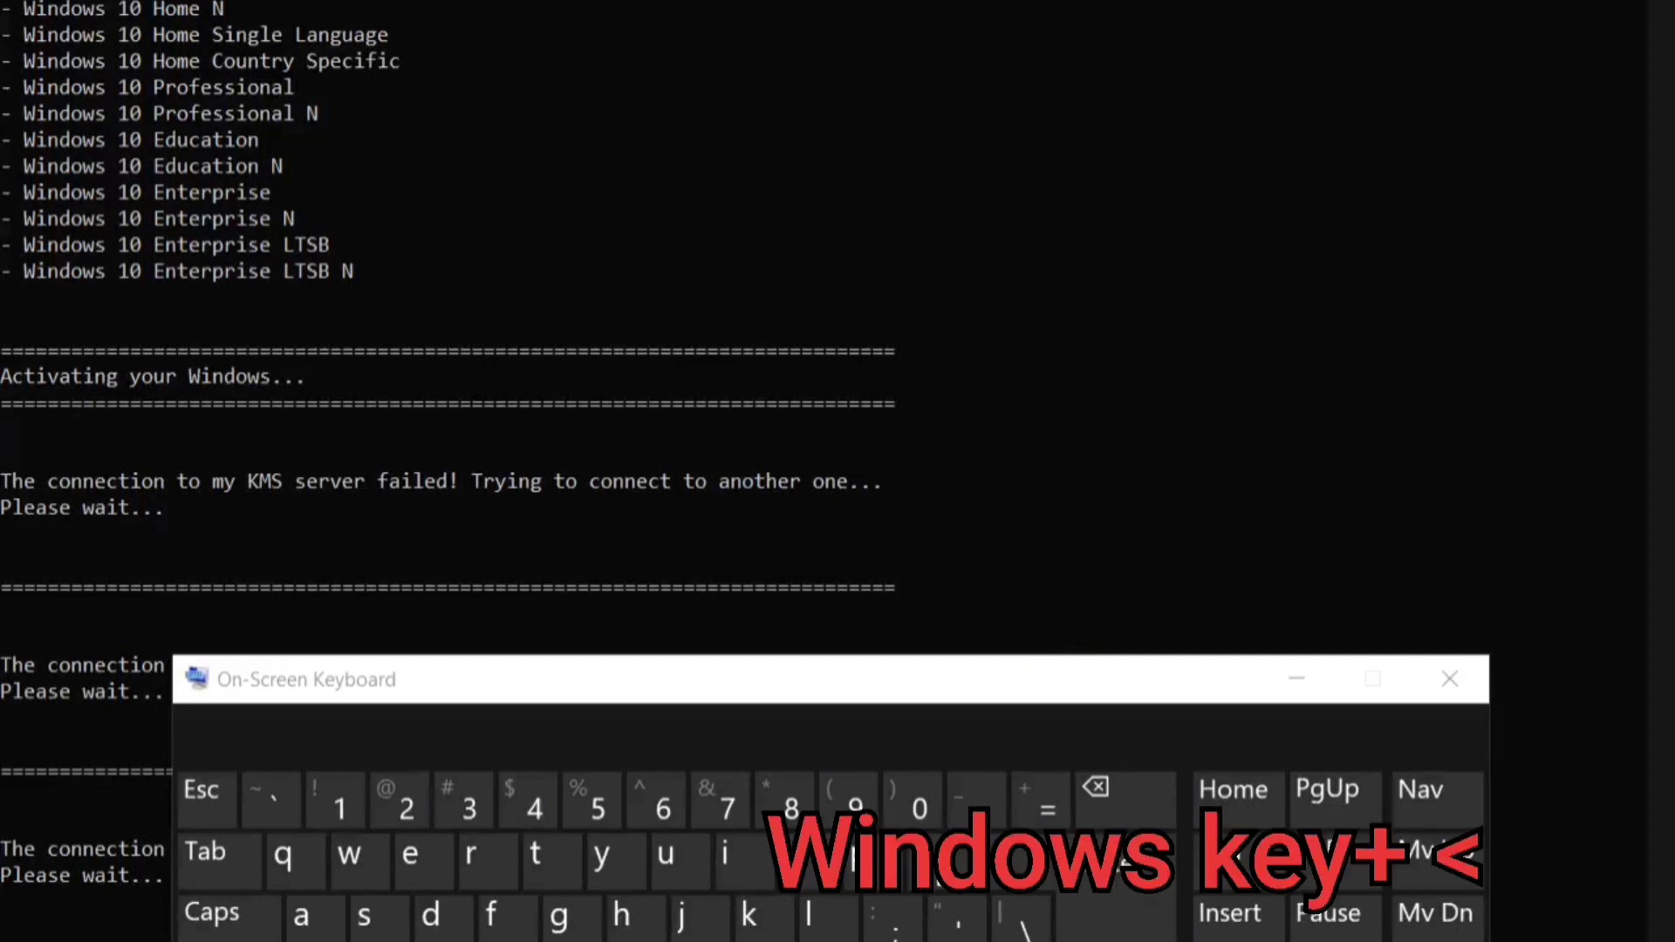
# Snap the command prompt left and YouTube right, then play and pause the video
pyautogui.press('super+Left')
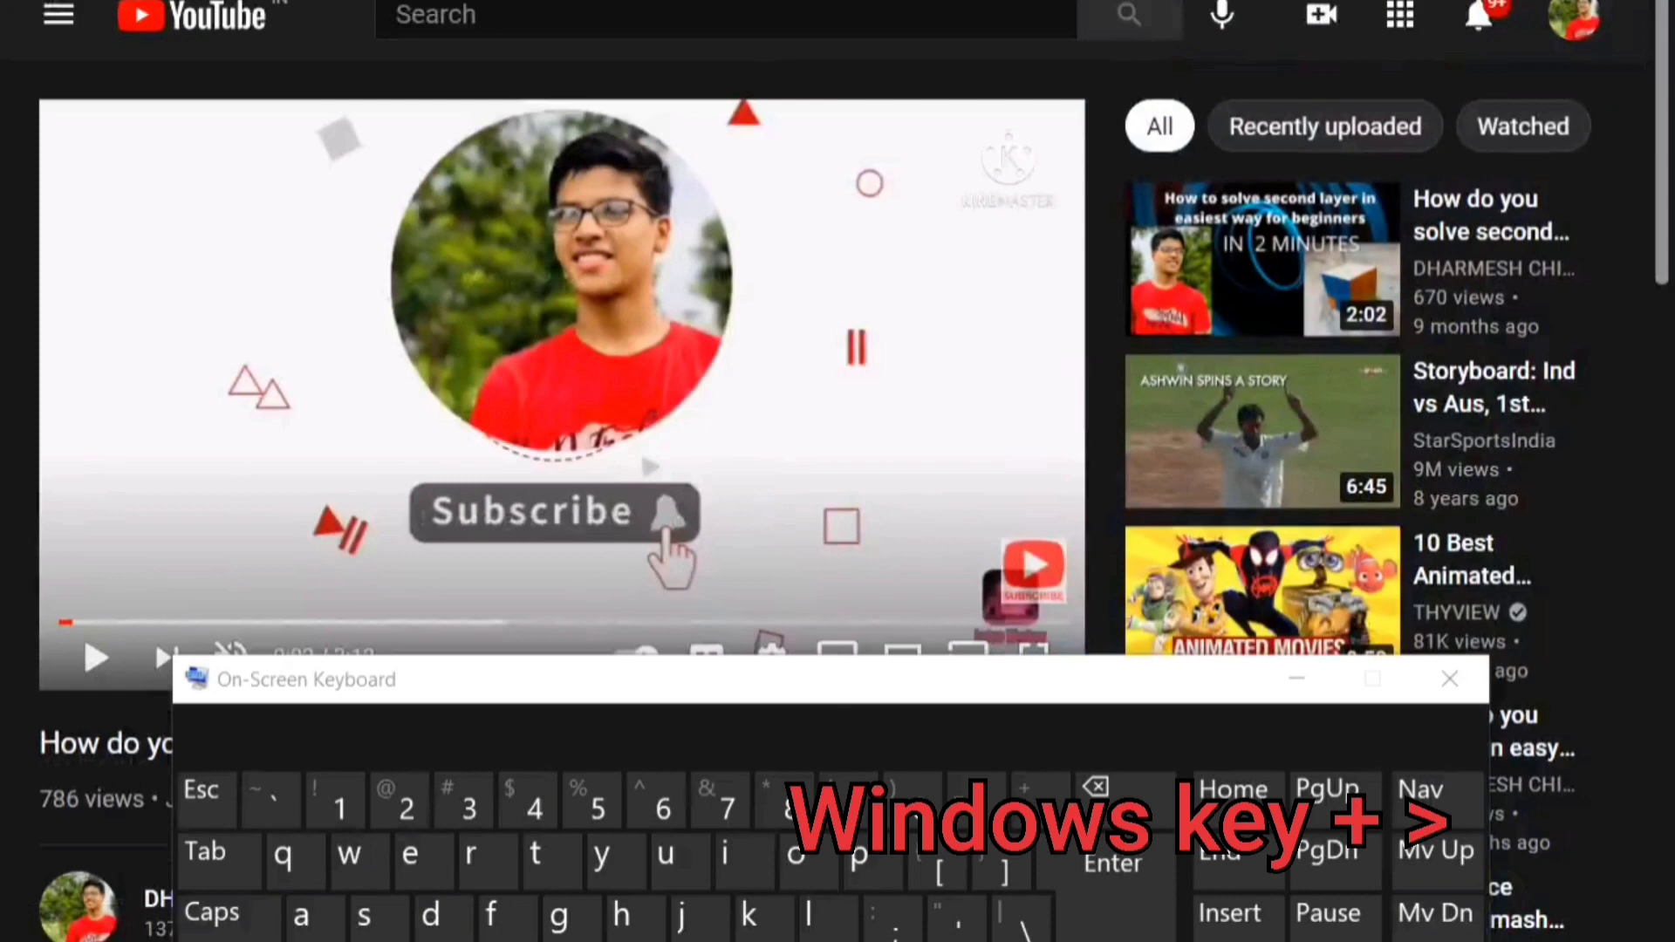
pyautogui.press('super+Right')
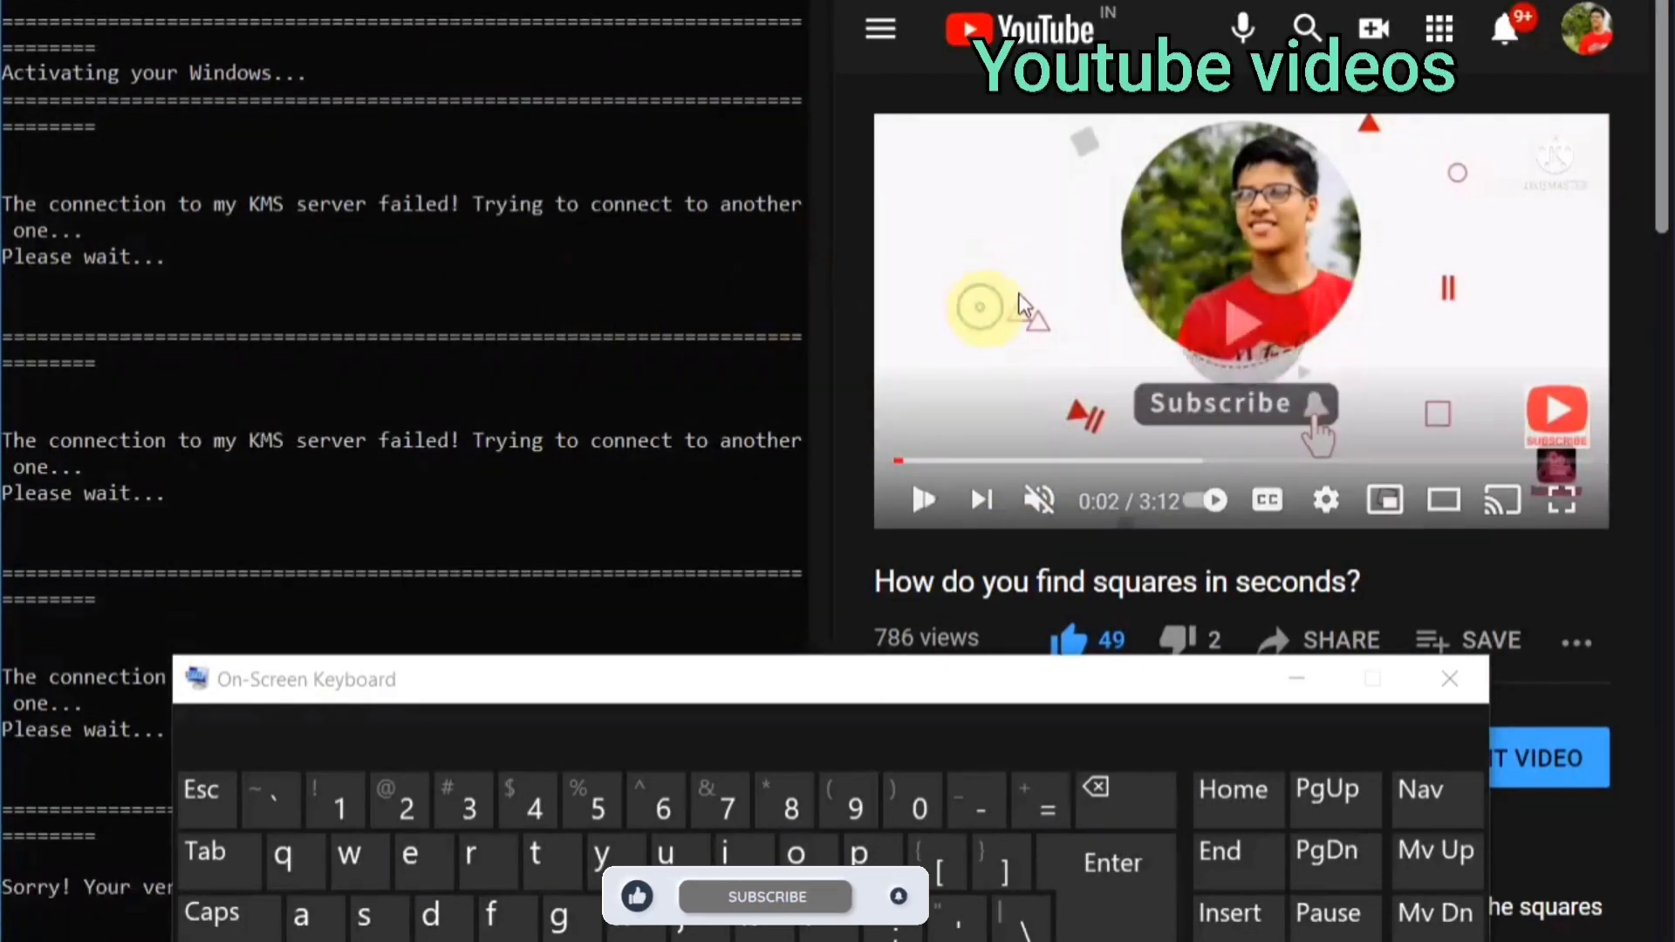
pyautogui.click(1080, 322)
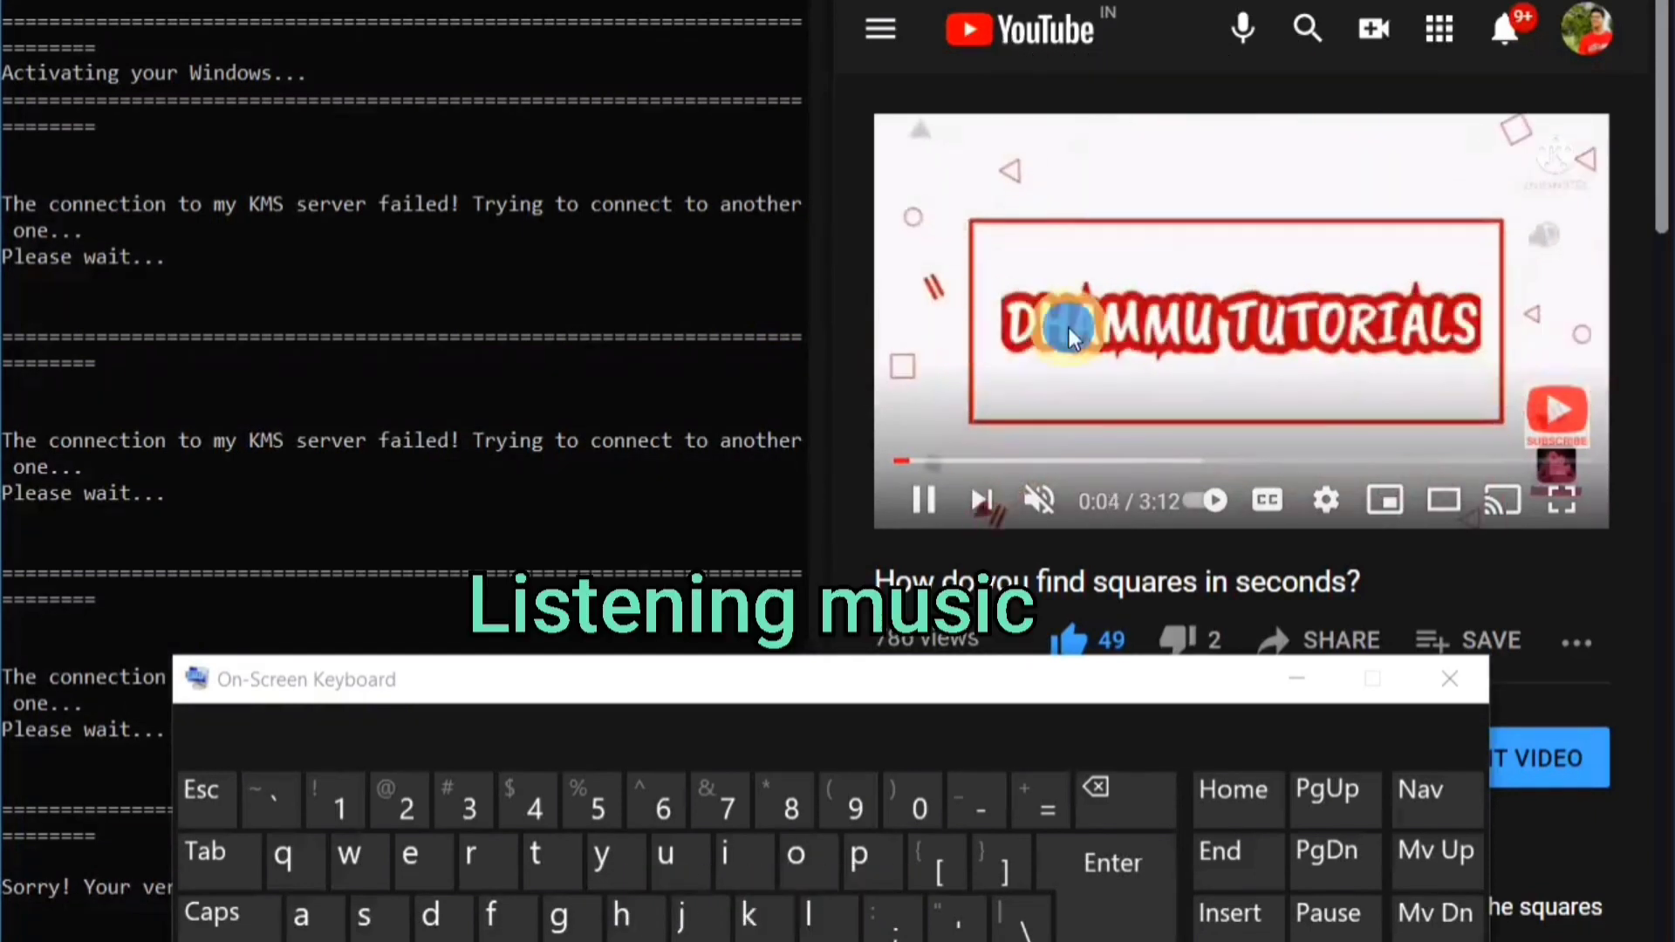
pyautogui.click(1070, 327)
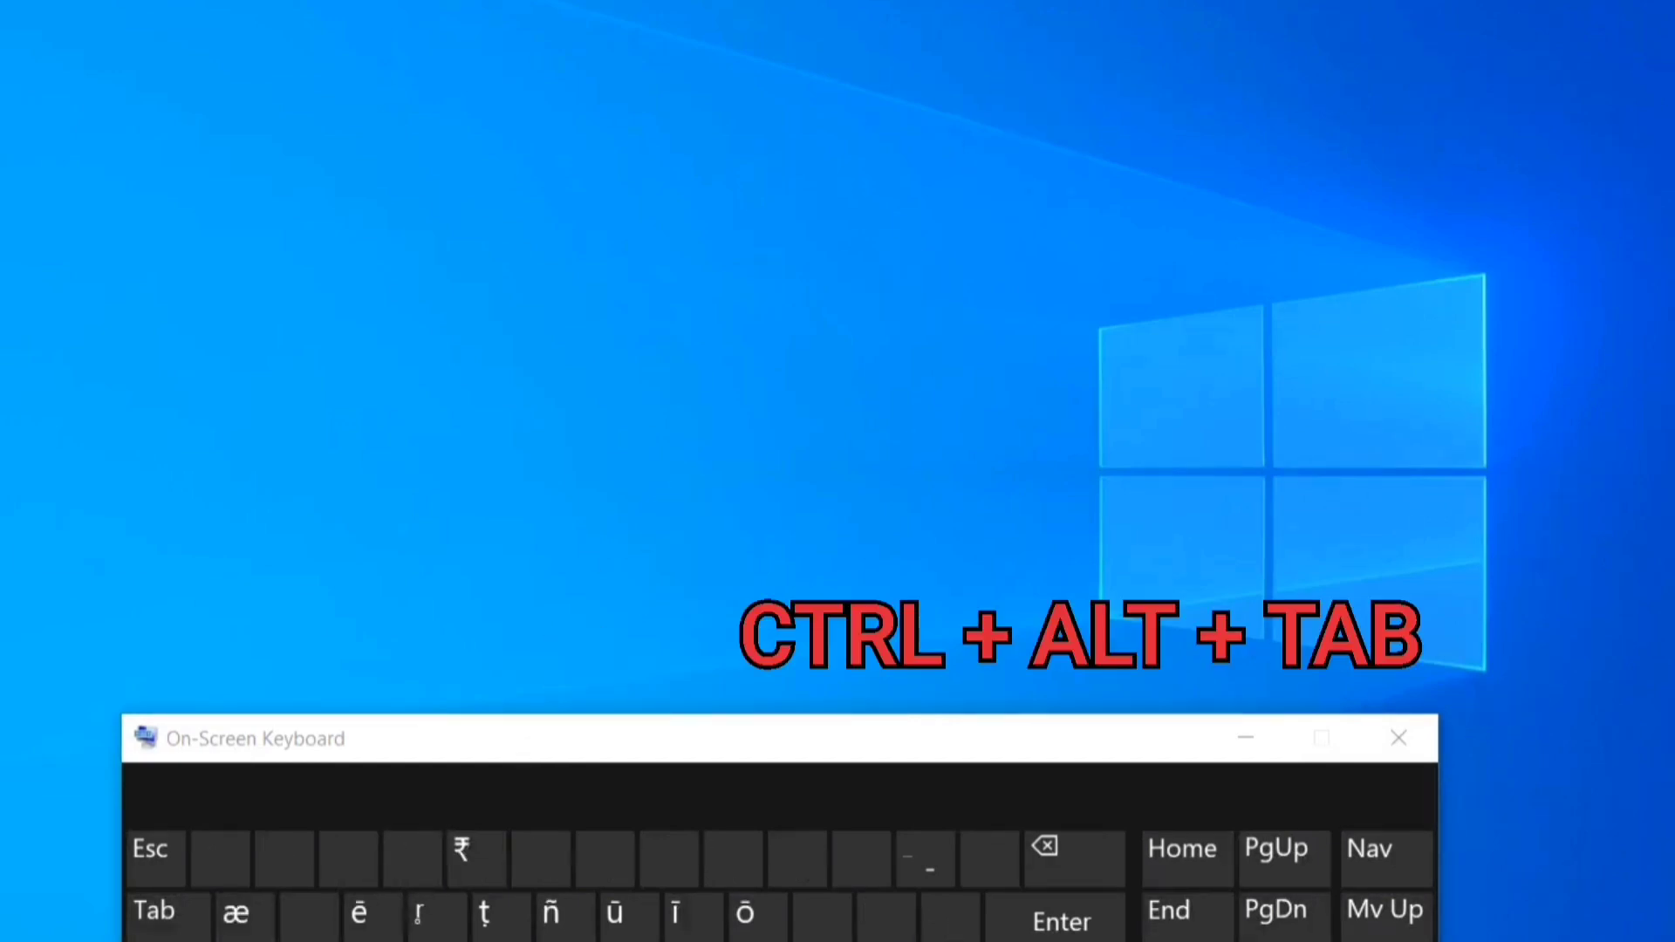
pyautogui.keyDown('ctrl'); pyautogui.keyDown('alt'); pyautogui.click(170, 916); pyautogui.keyUp('alt'); pyautogui.keyUp('ctrl')
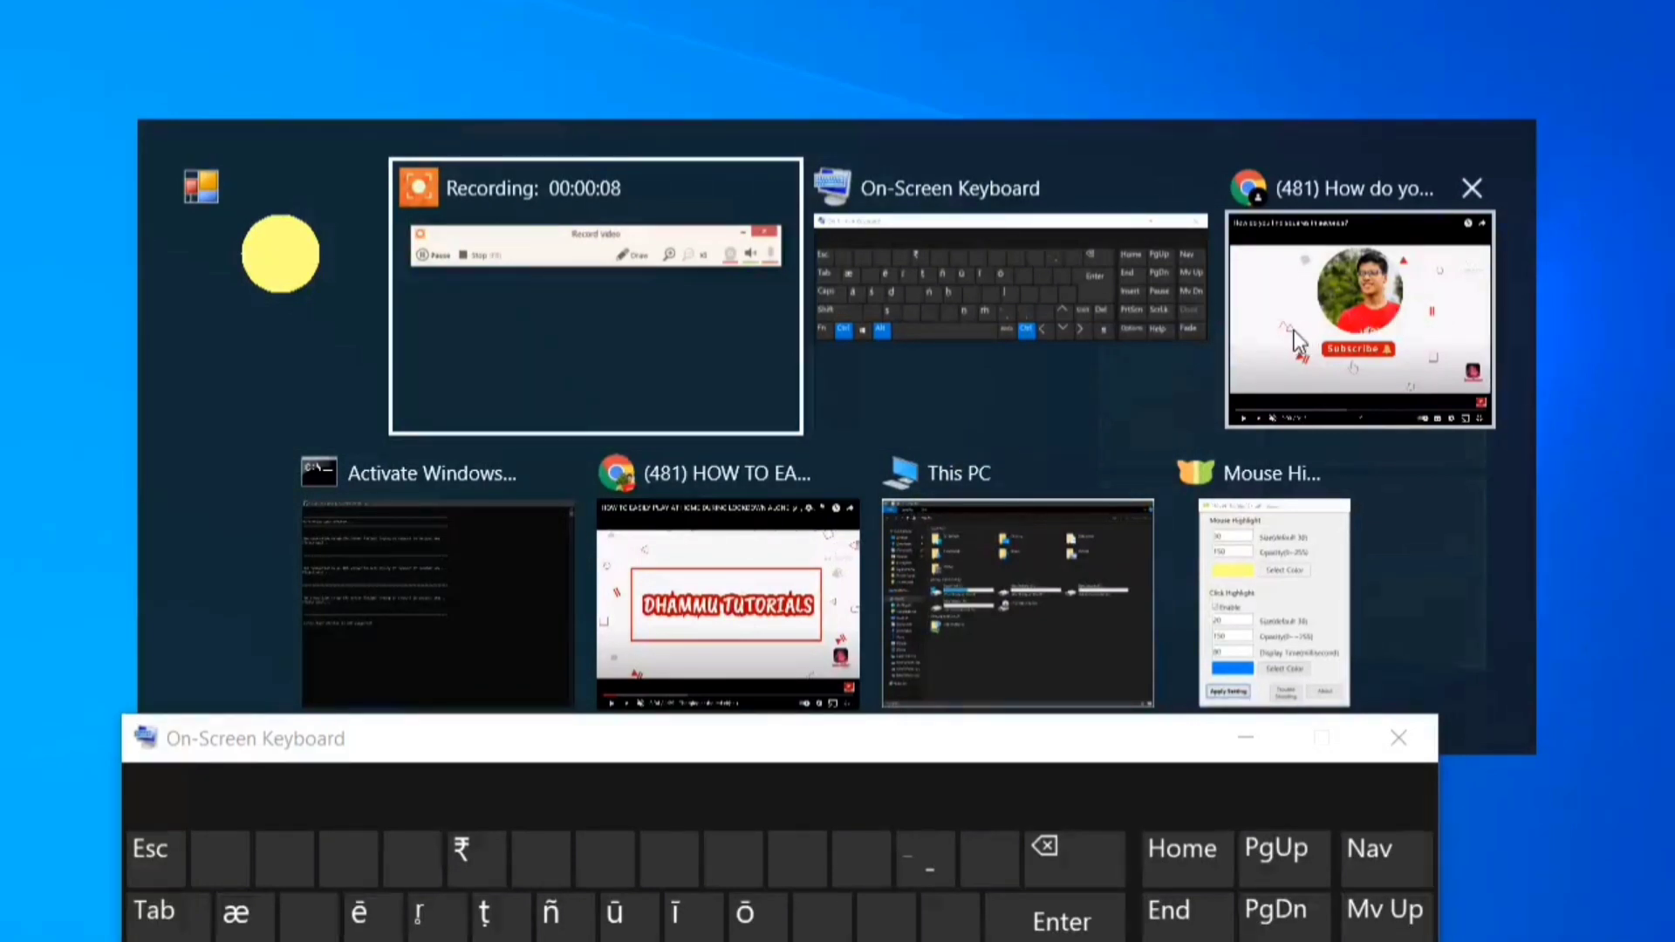
pyautogui.press('Escape')
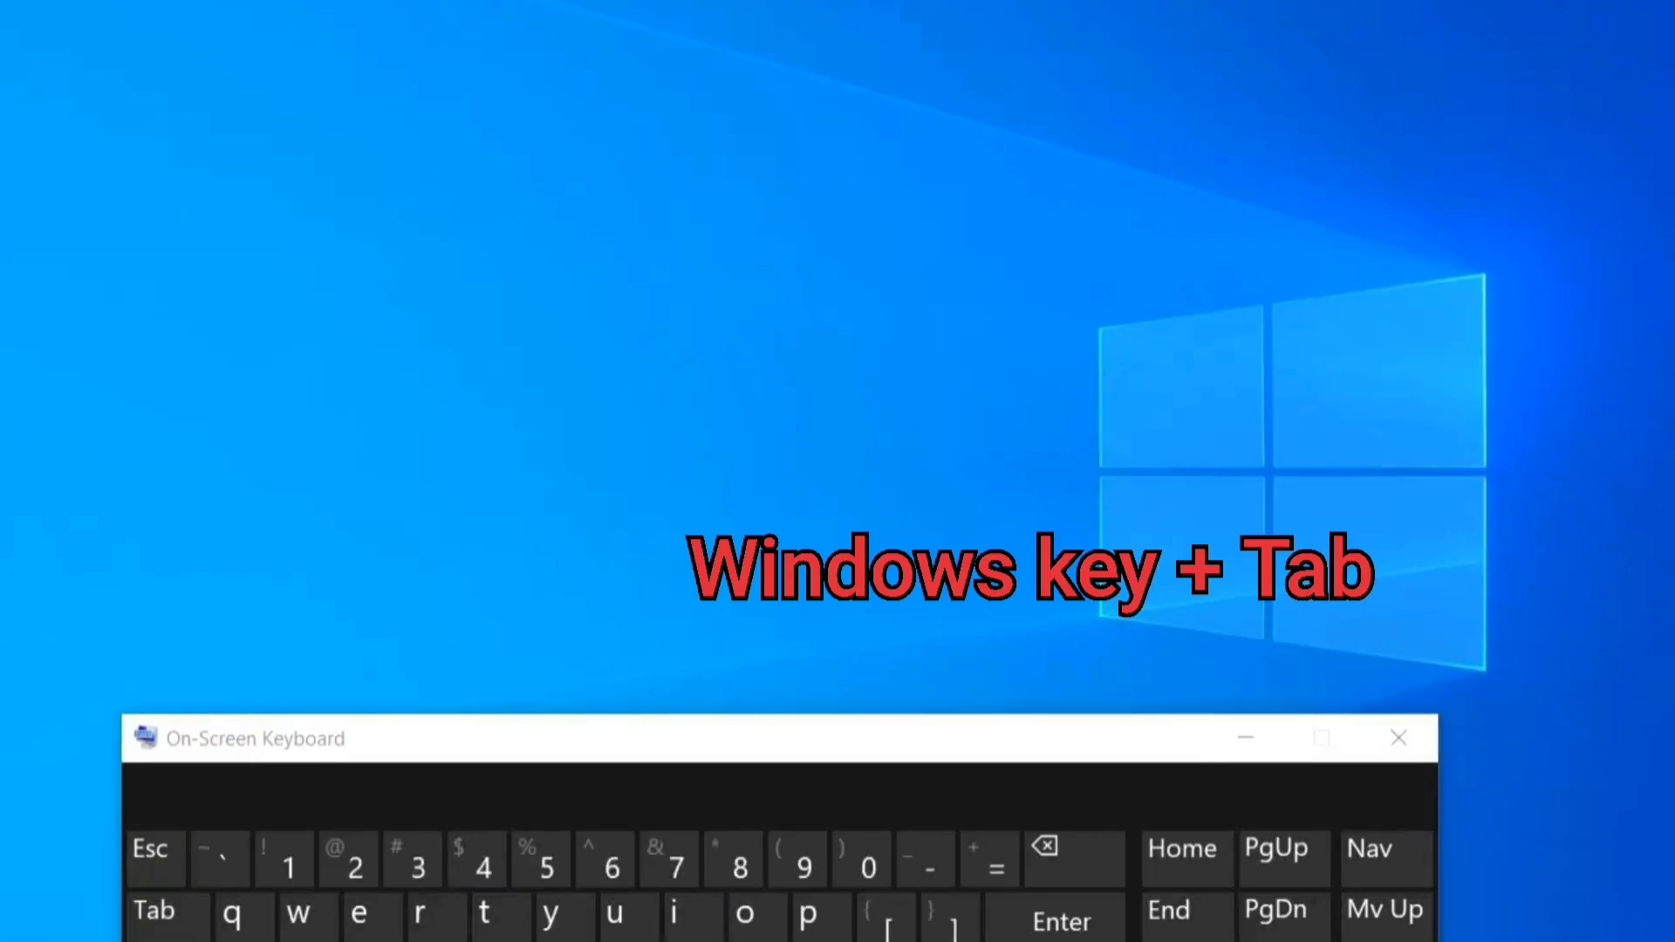
# Open Task View and scroll down the timeline to Earlier Today's activities
pyautogui.press('super+Tab')
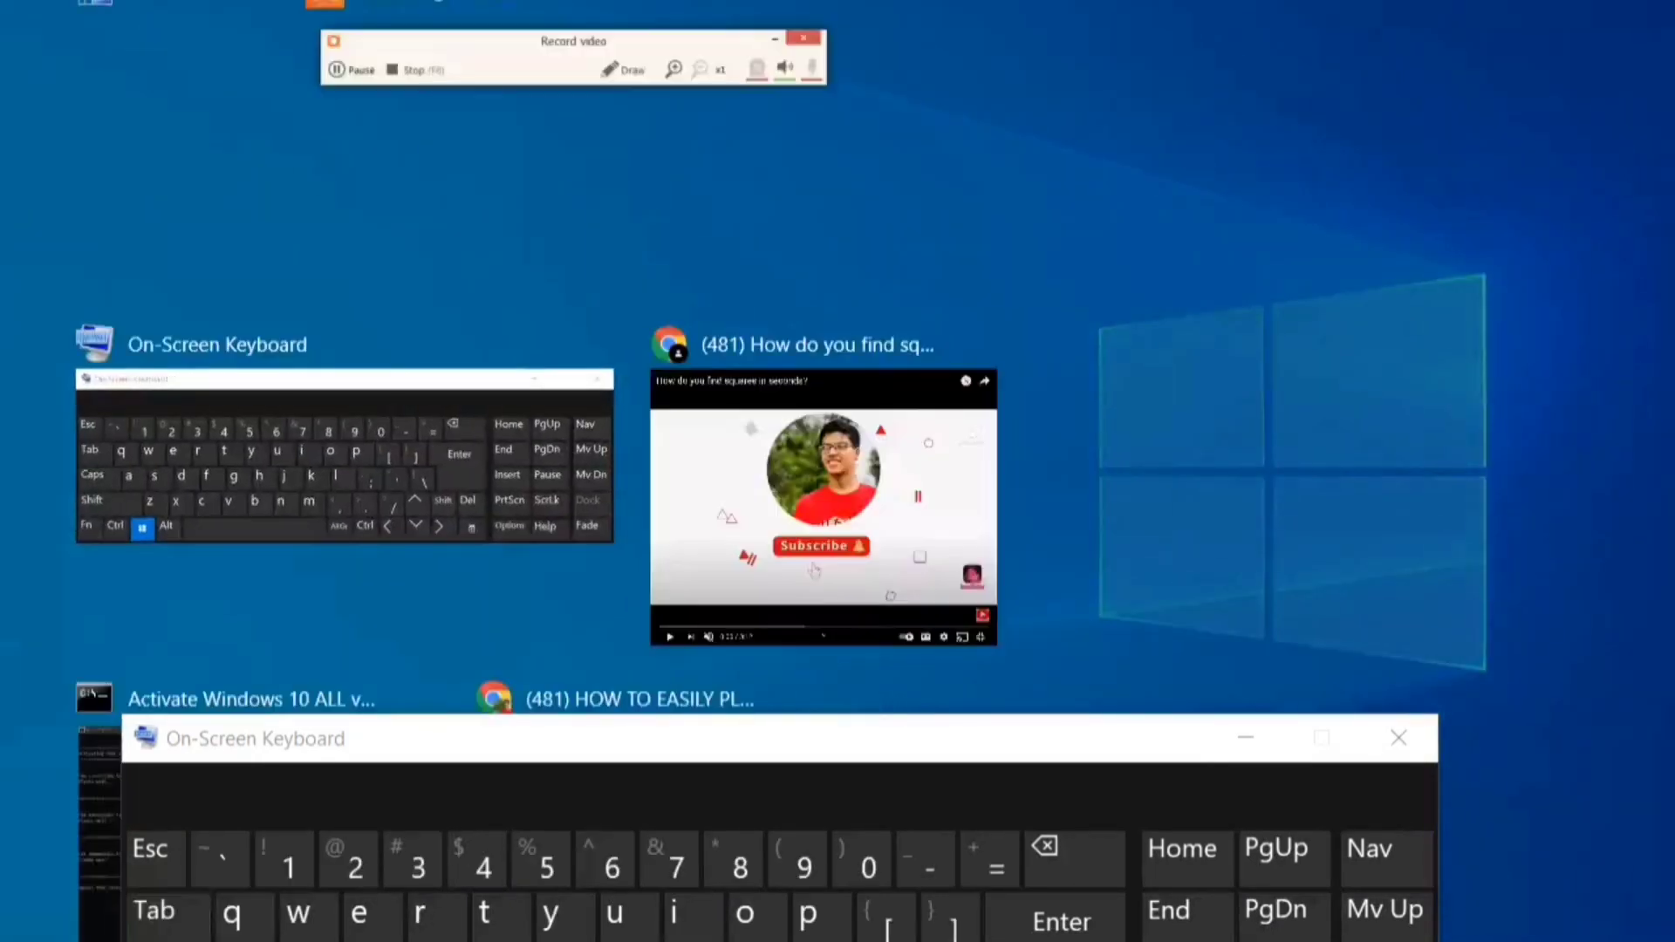
pyautogui.scroll(-2, 720, 660)
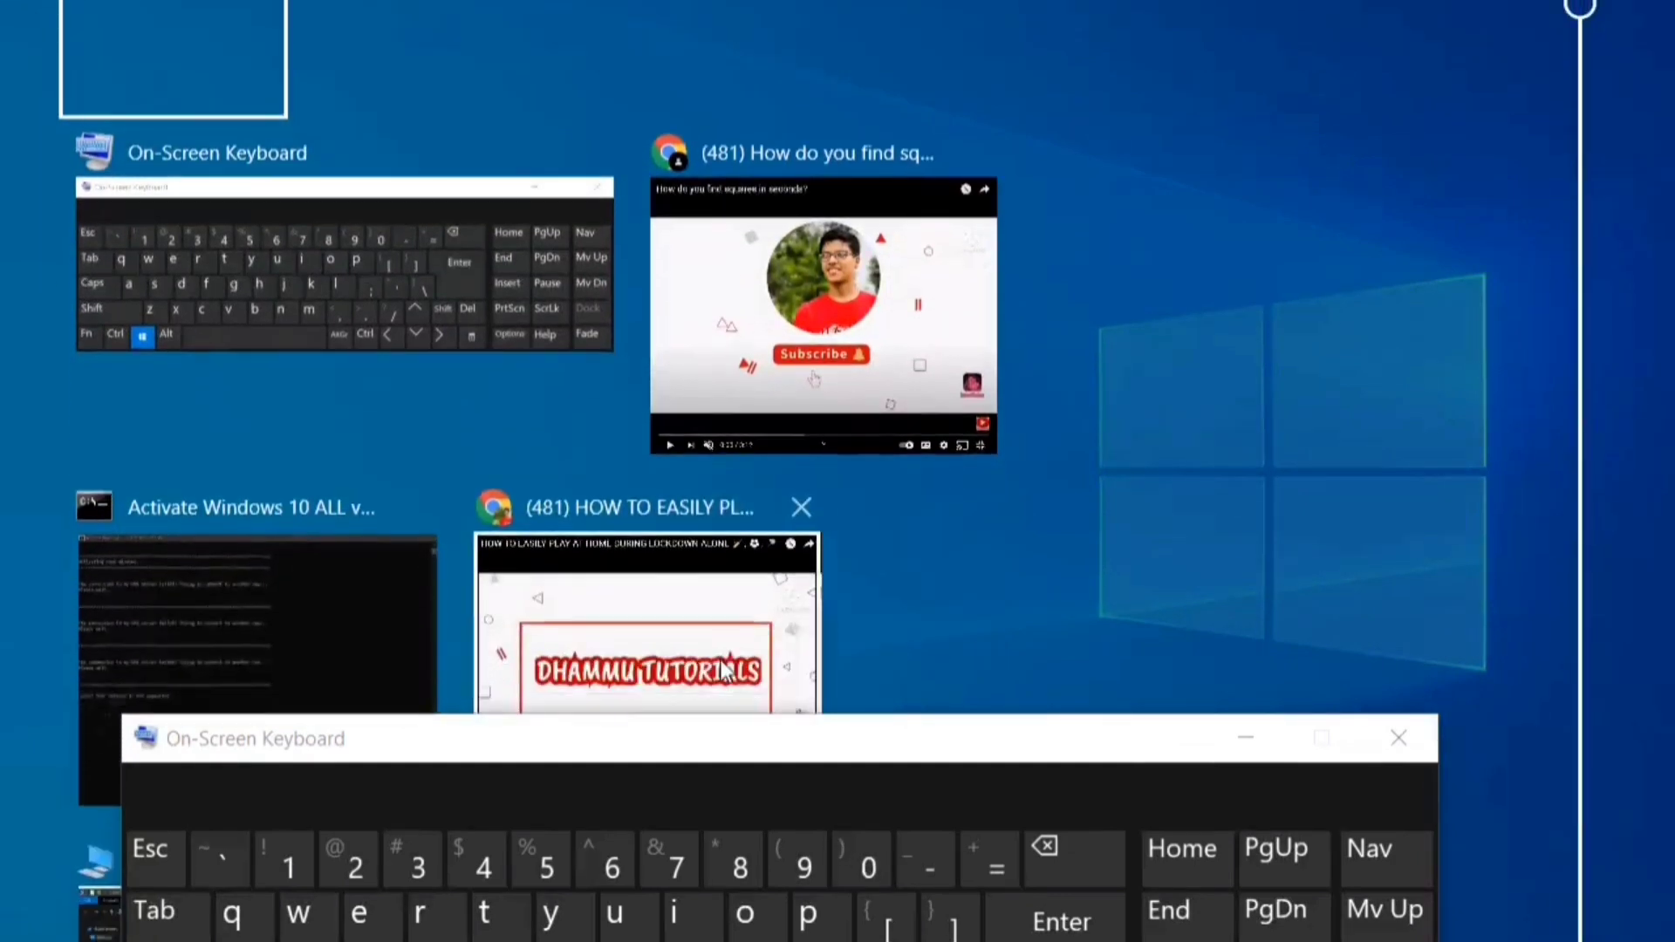
pyautogui.scroll(-3, 722, 670)
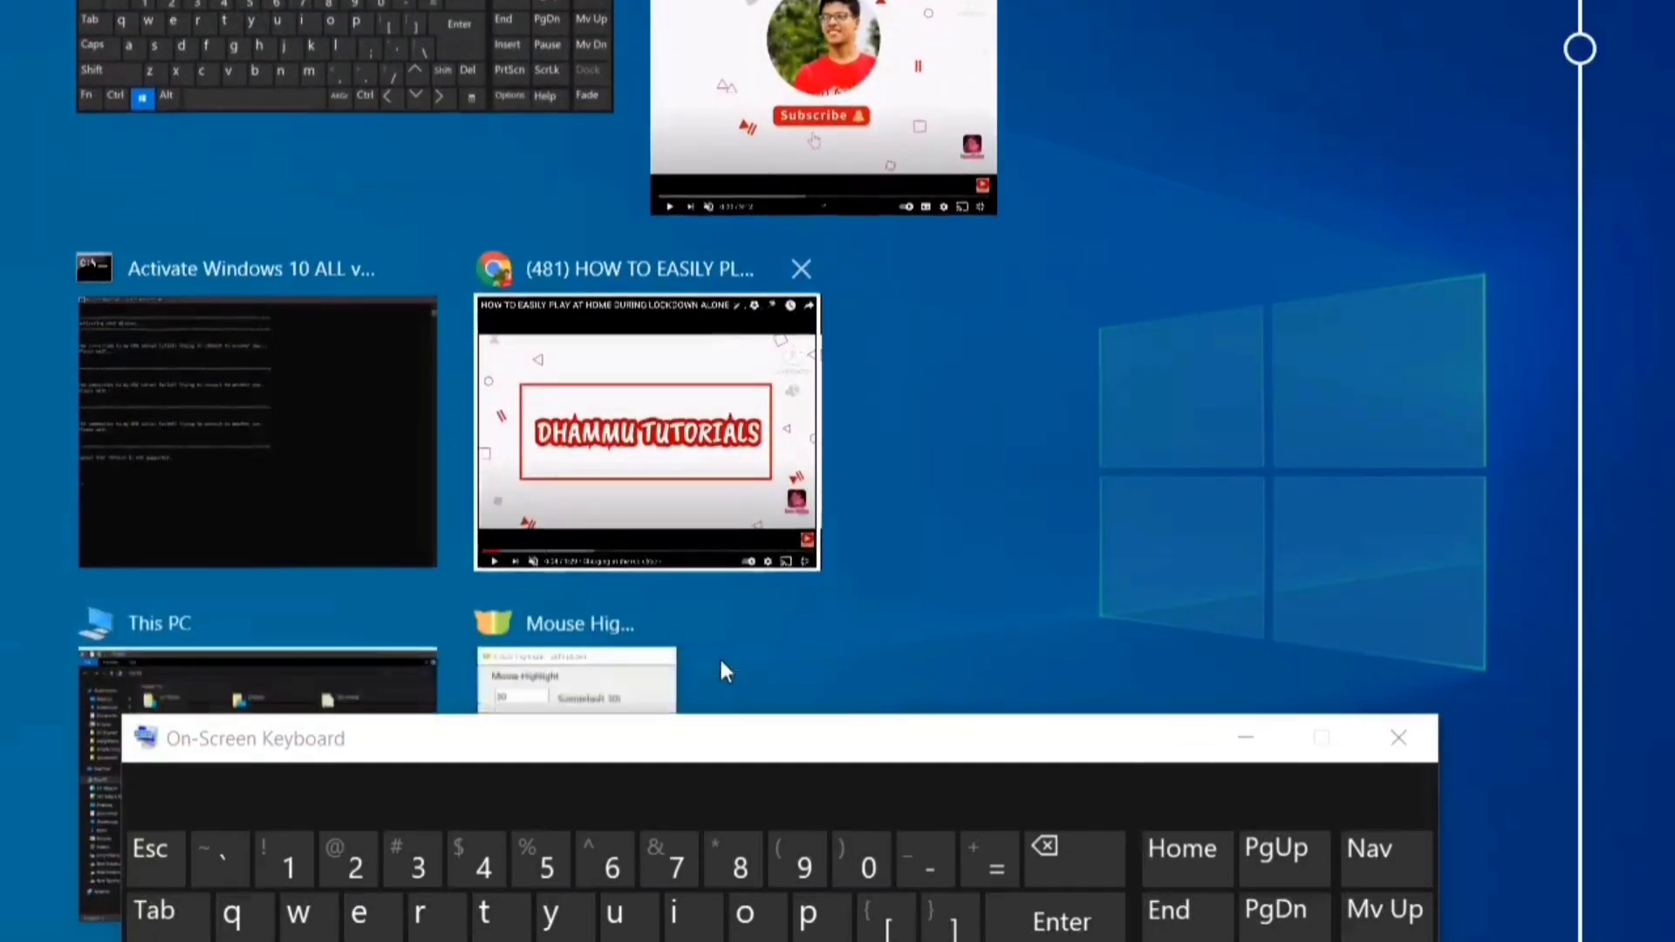
pyautogui.scroll(-5, 722, 663)
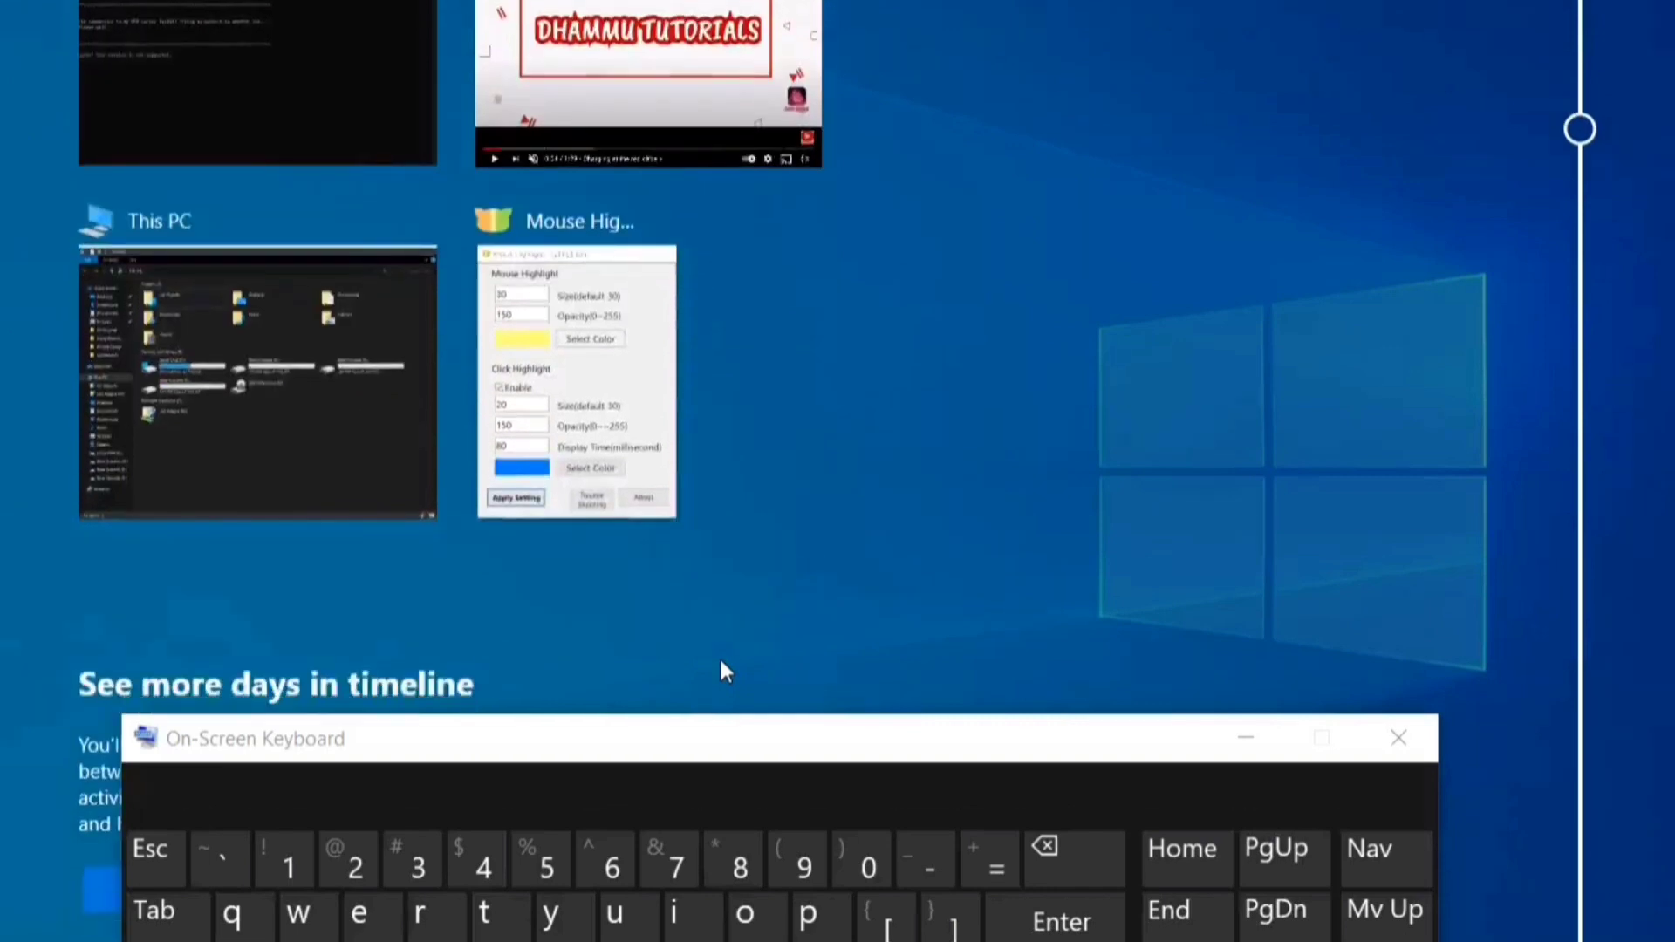
pyautogui.scroll(-4, 721, 664)
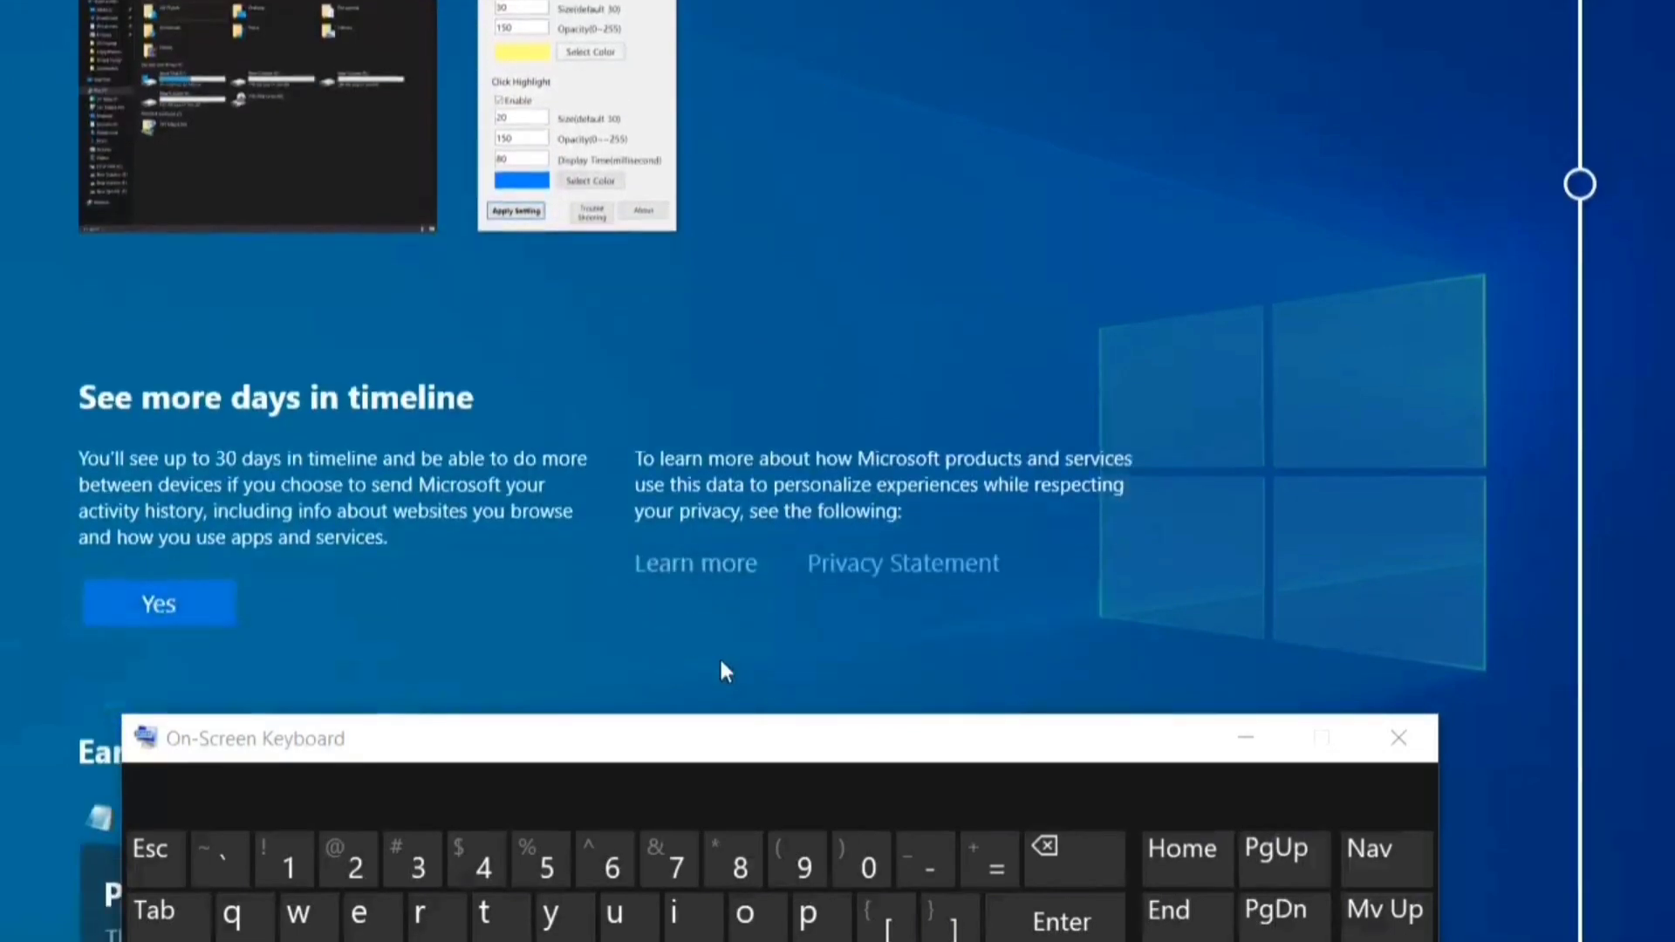
pyautogui.scroll(-3, 722, 670)
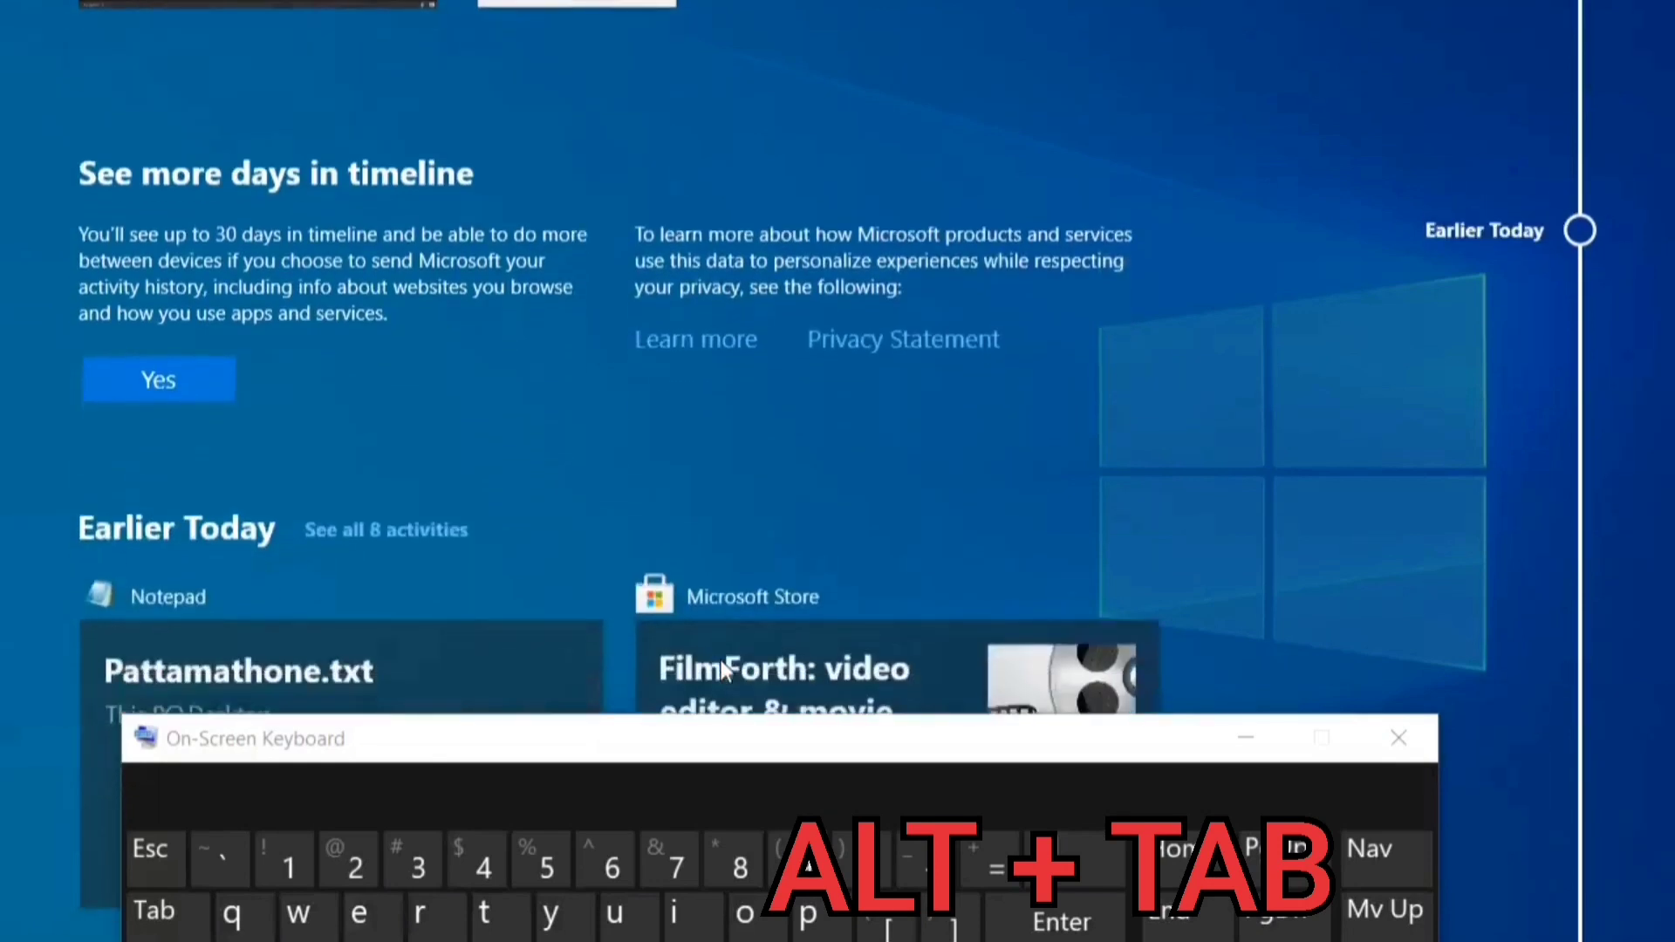
pyautogui.scroll(2, 721, 659)
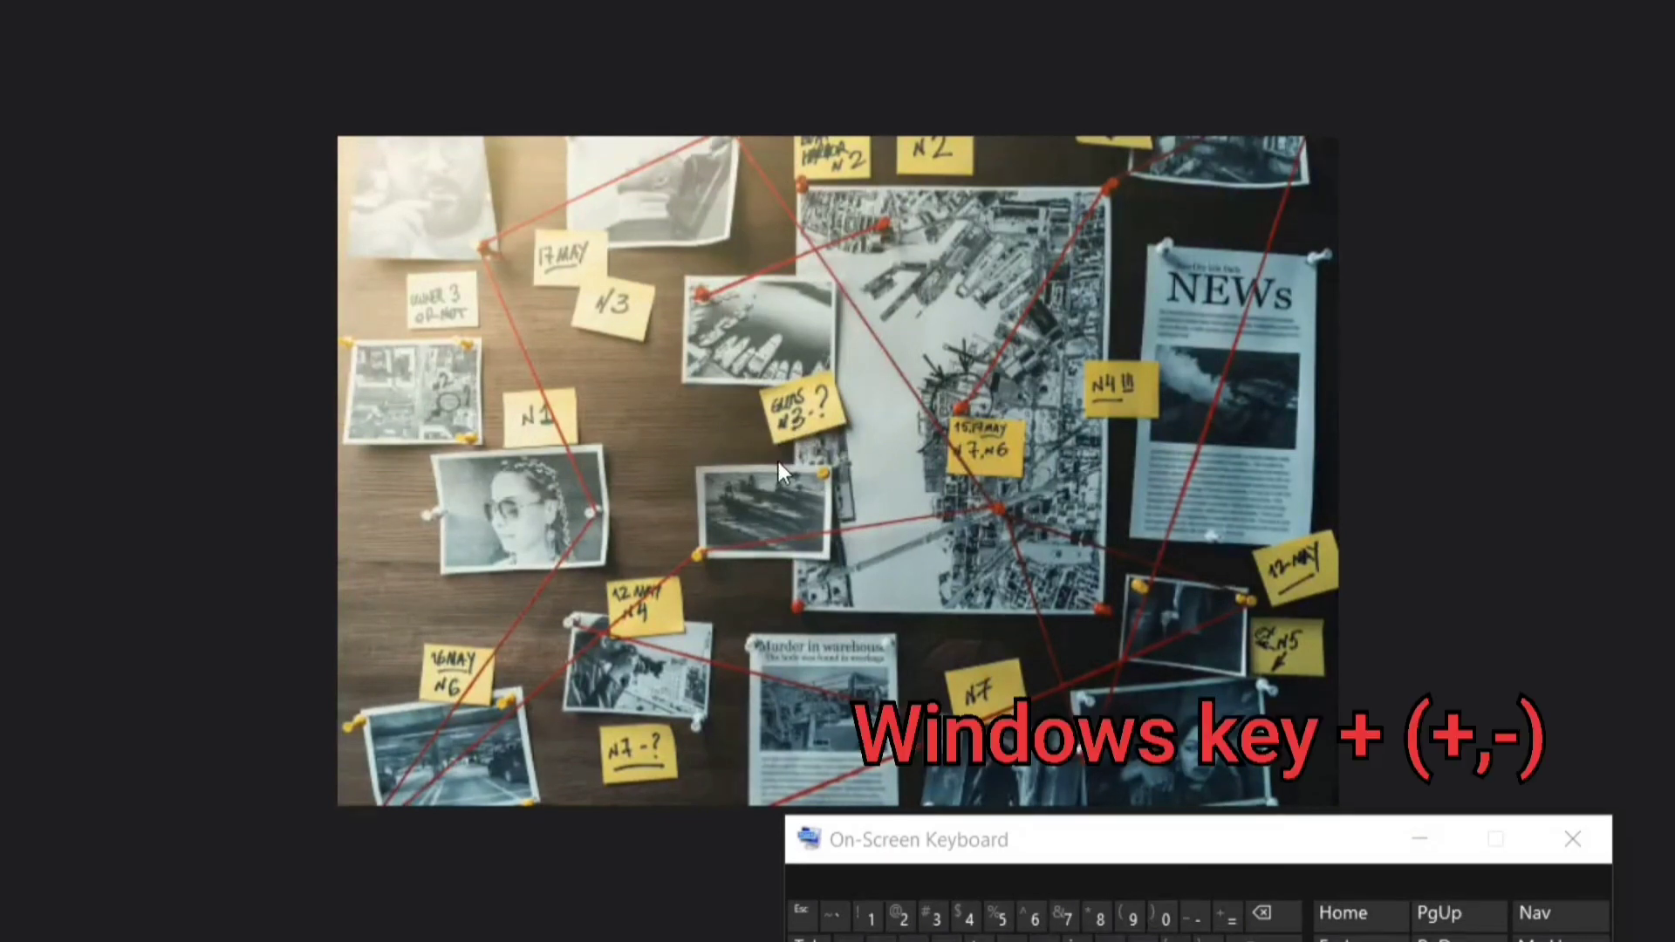
# Start Magnifier with Win+Plus, zoom in to 200%, then zoom back out
pyautogui.press('super+plus')
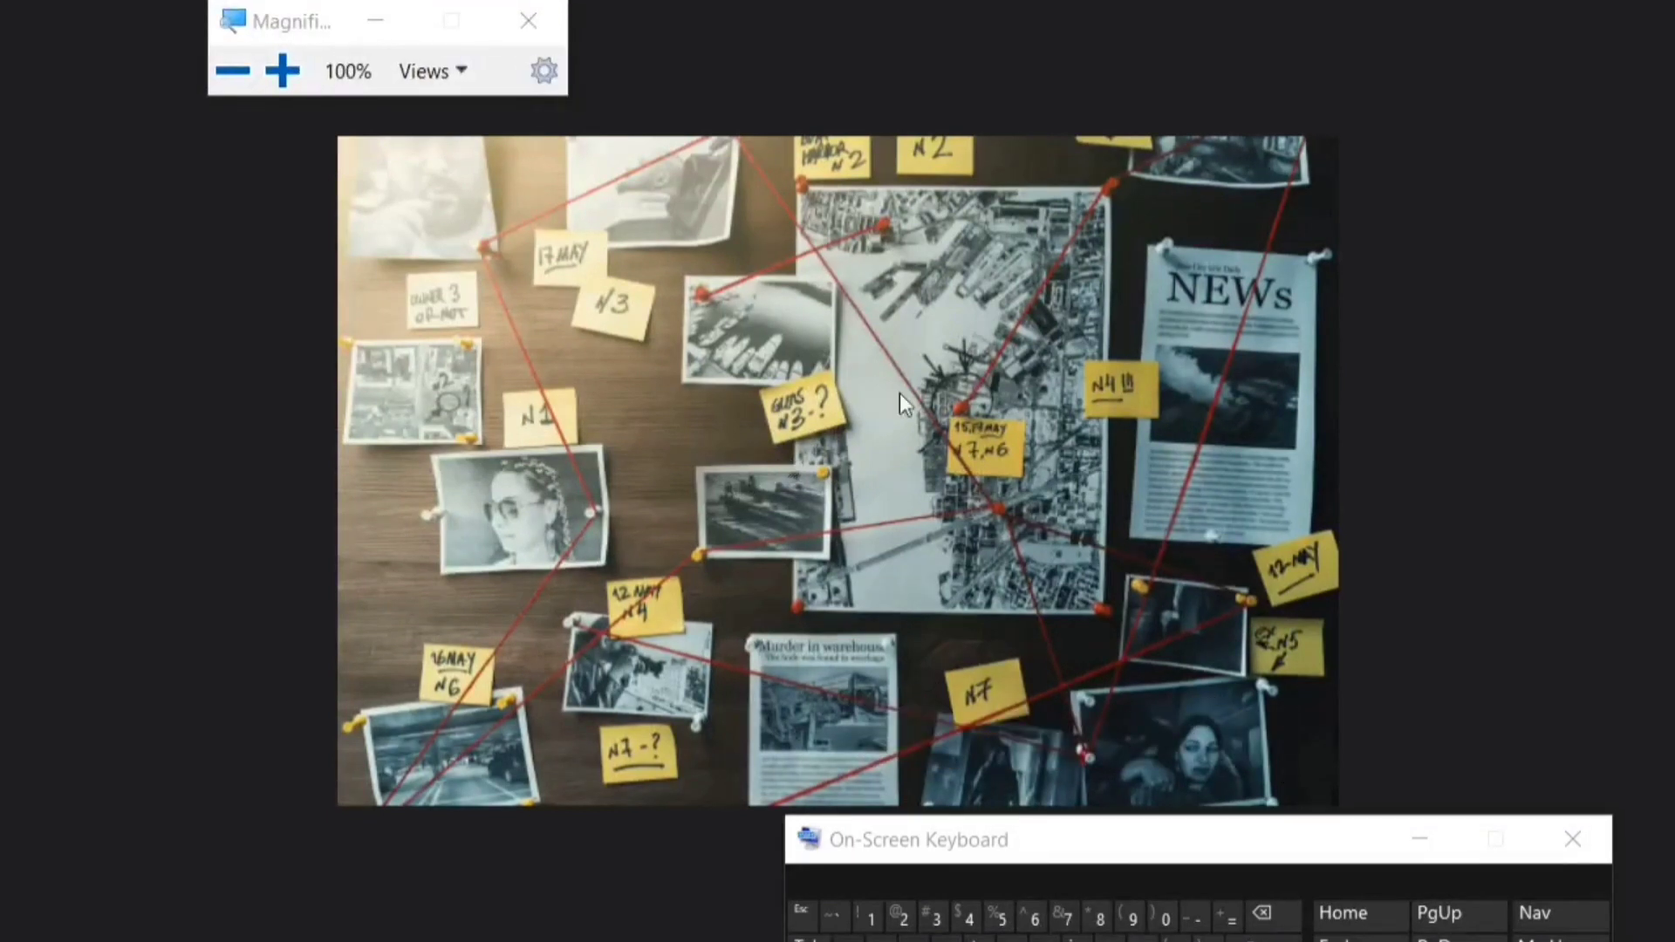
pyautogui.click(282, 71)
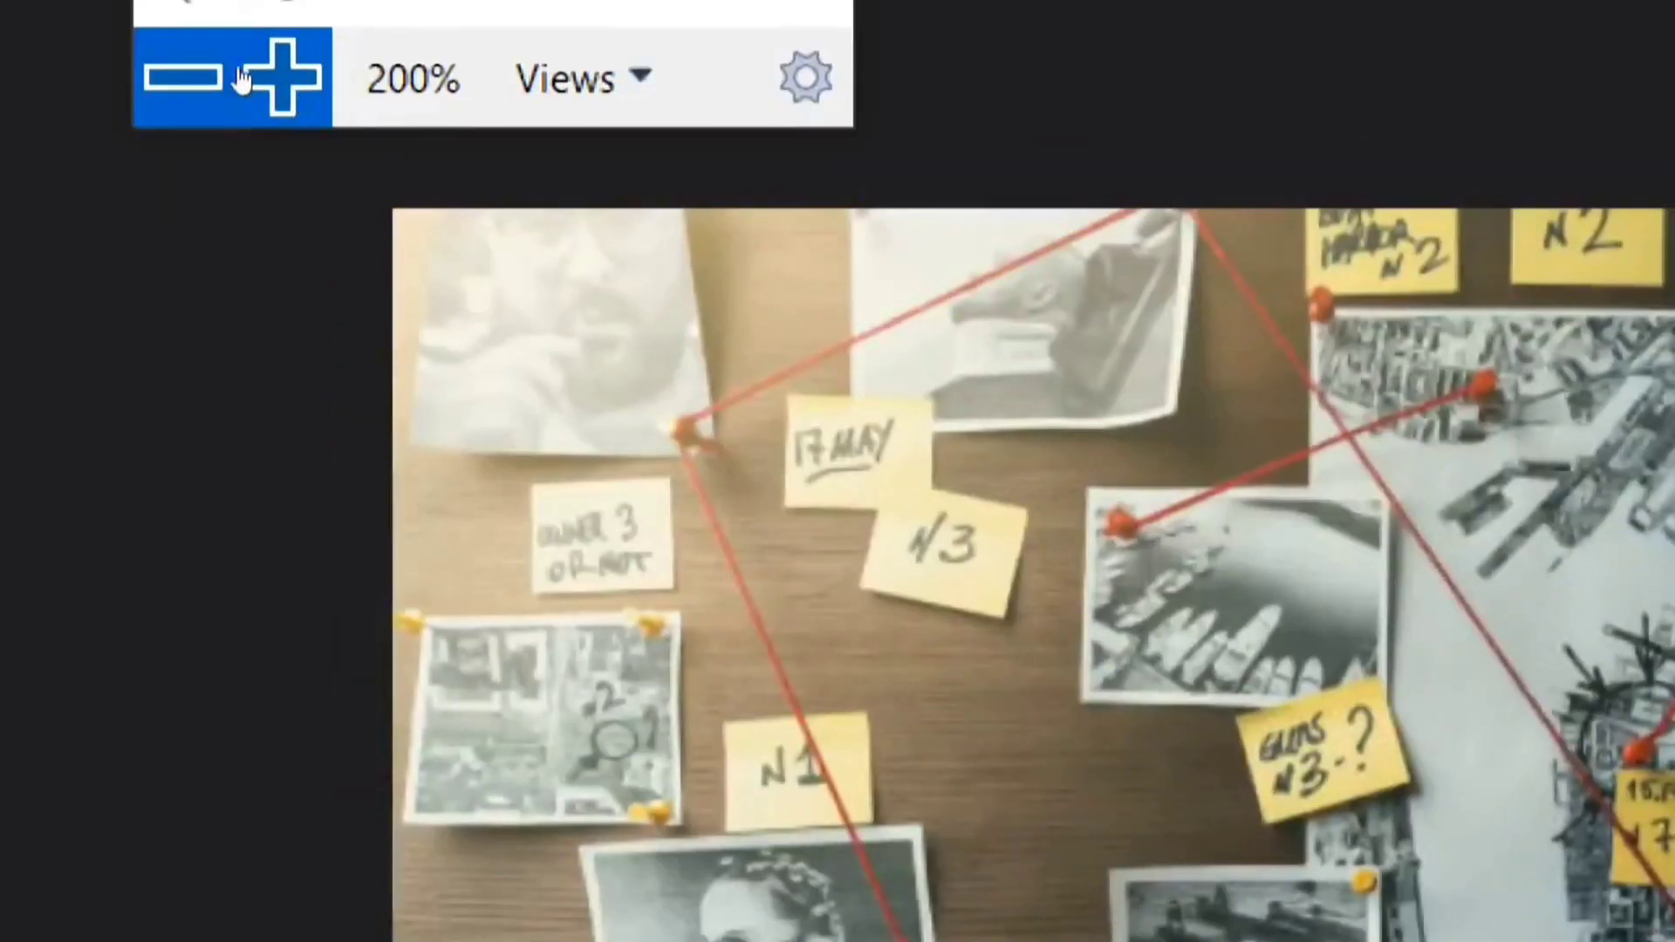
pyautogui.click(182, 76)
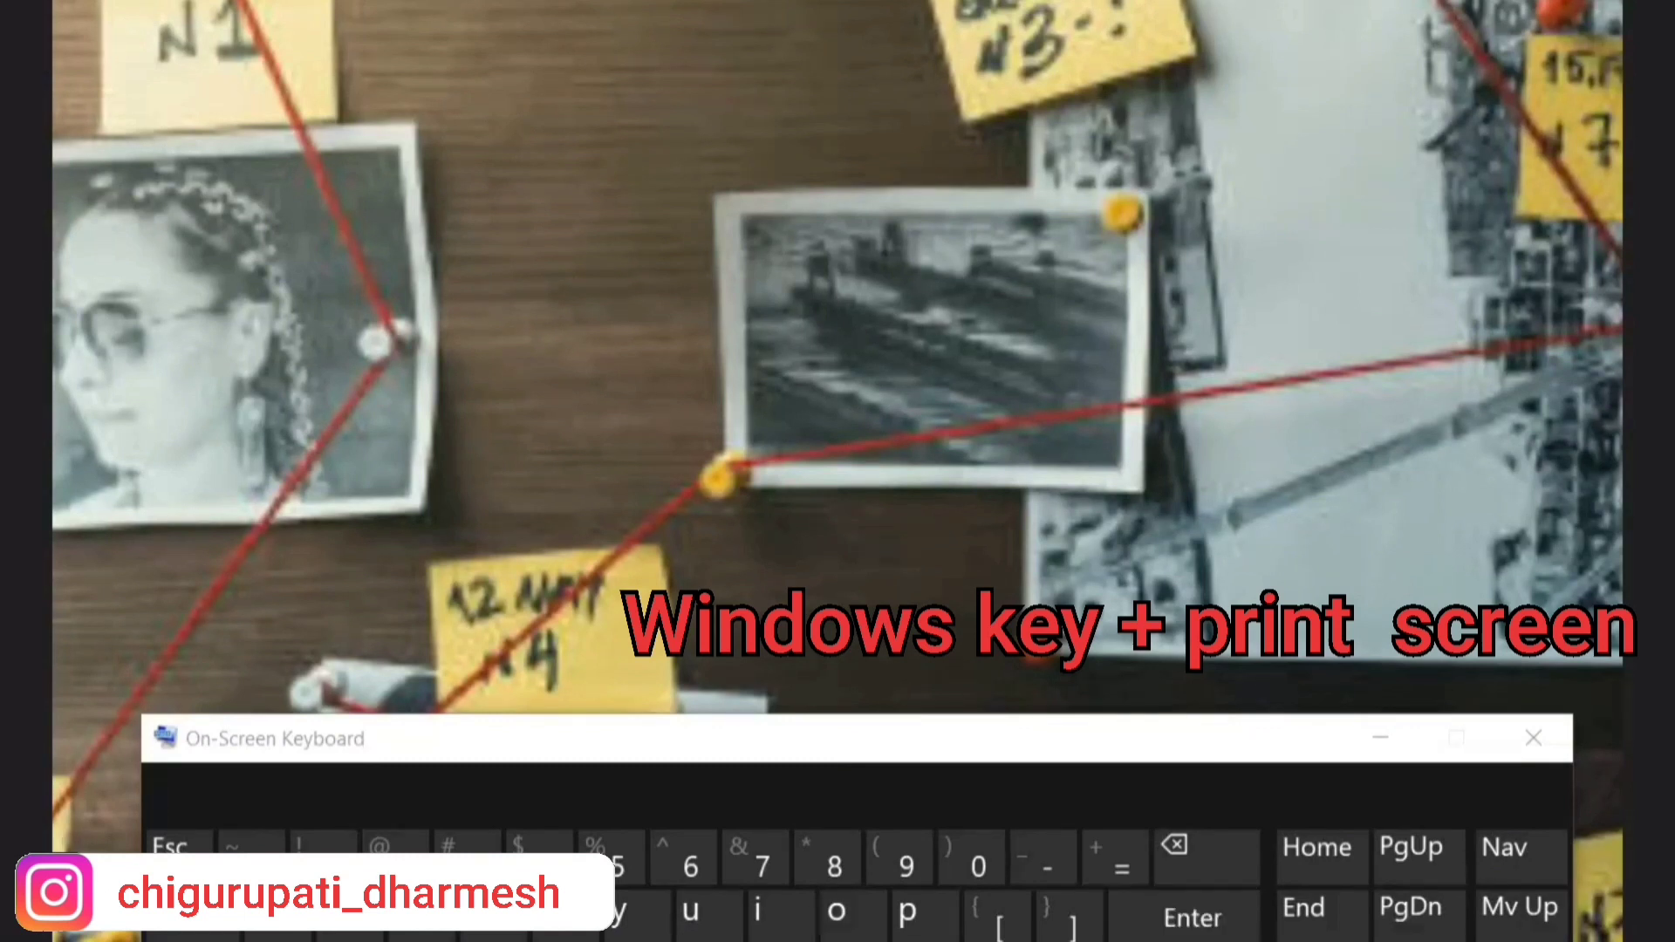
# Capture and save a full-screen screenshot with Win+PrtScn
pyautogui.press('super+Print')
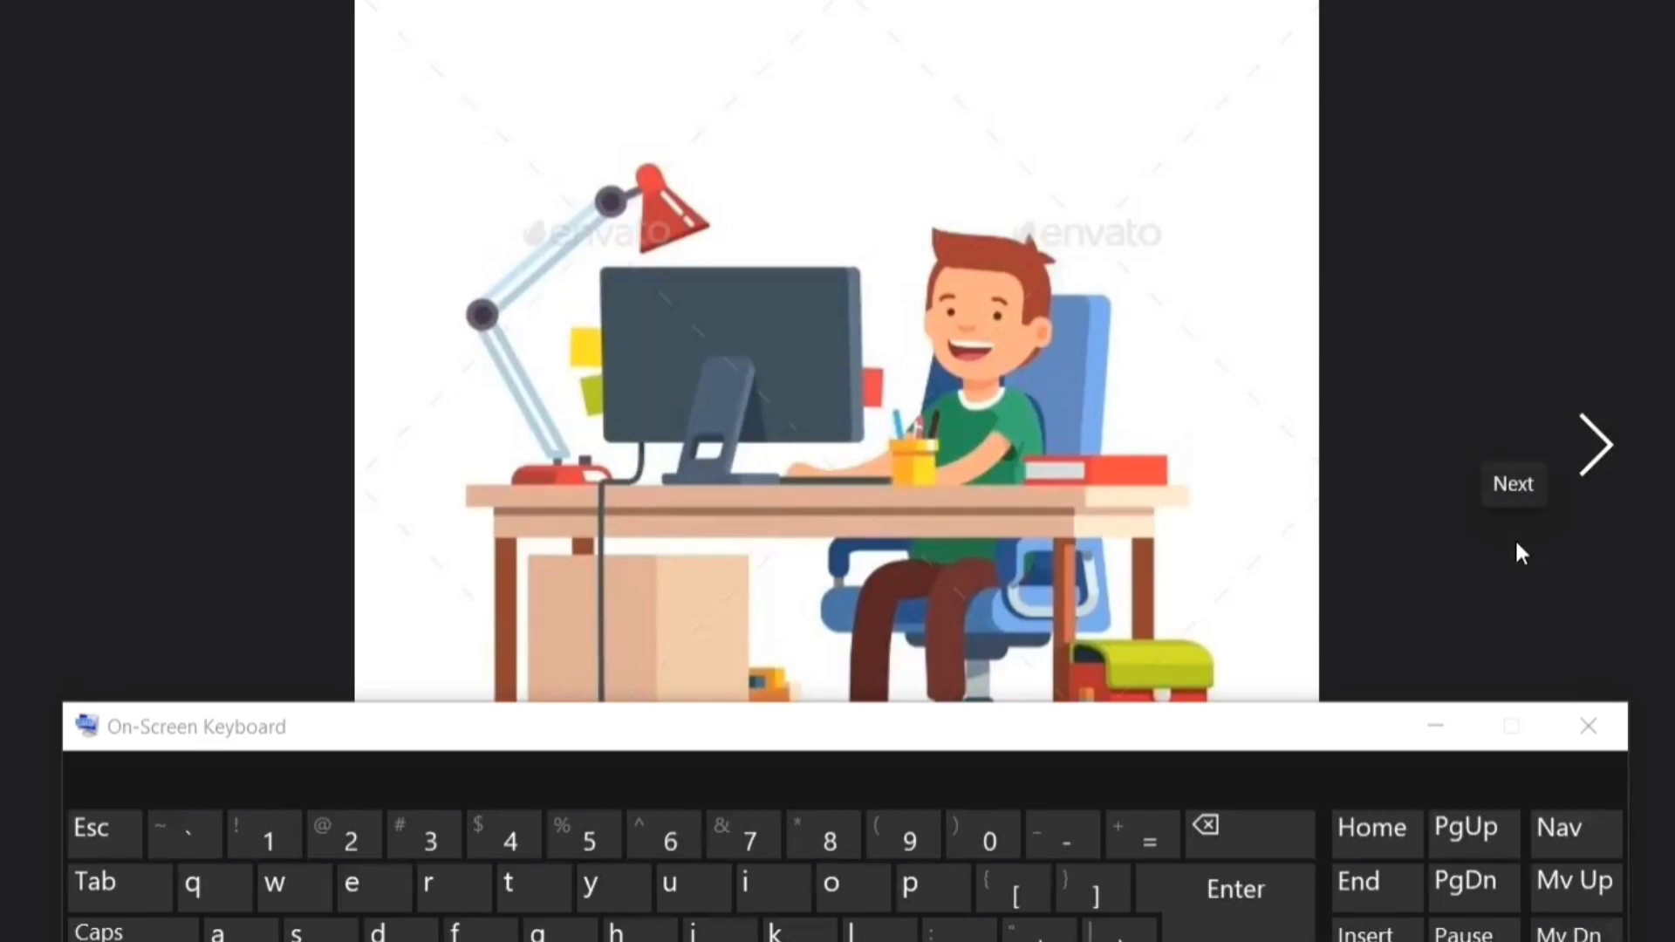
# Flip from the gift box to the office-worker figures and back to the red gift box
pyautogui.click(1517, 544)
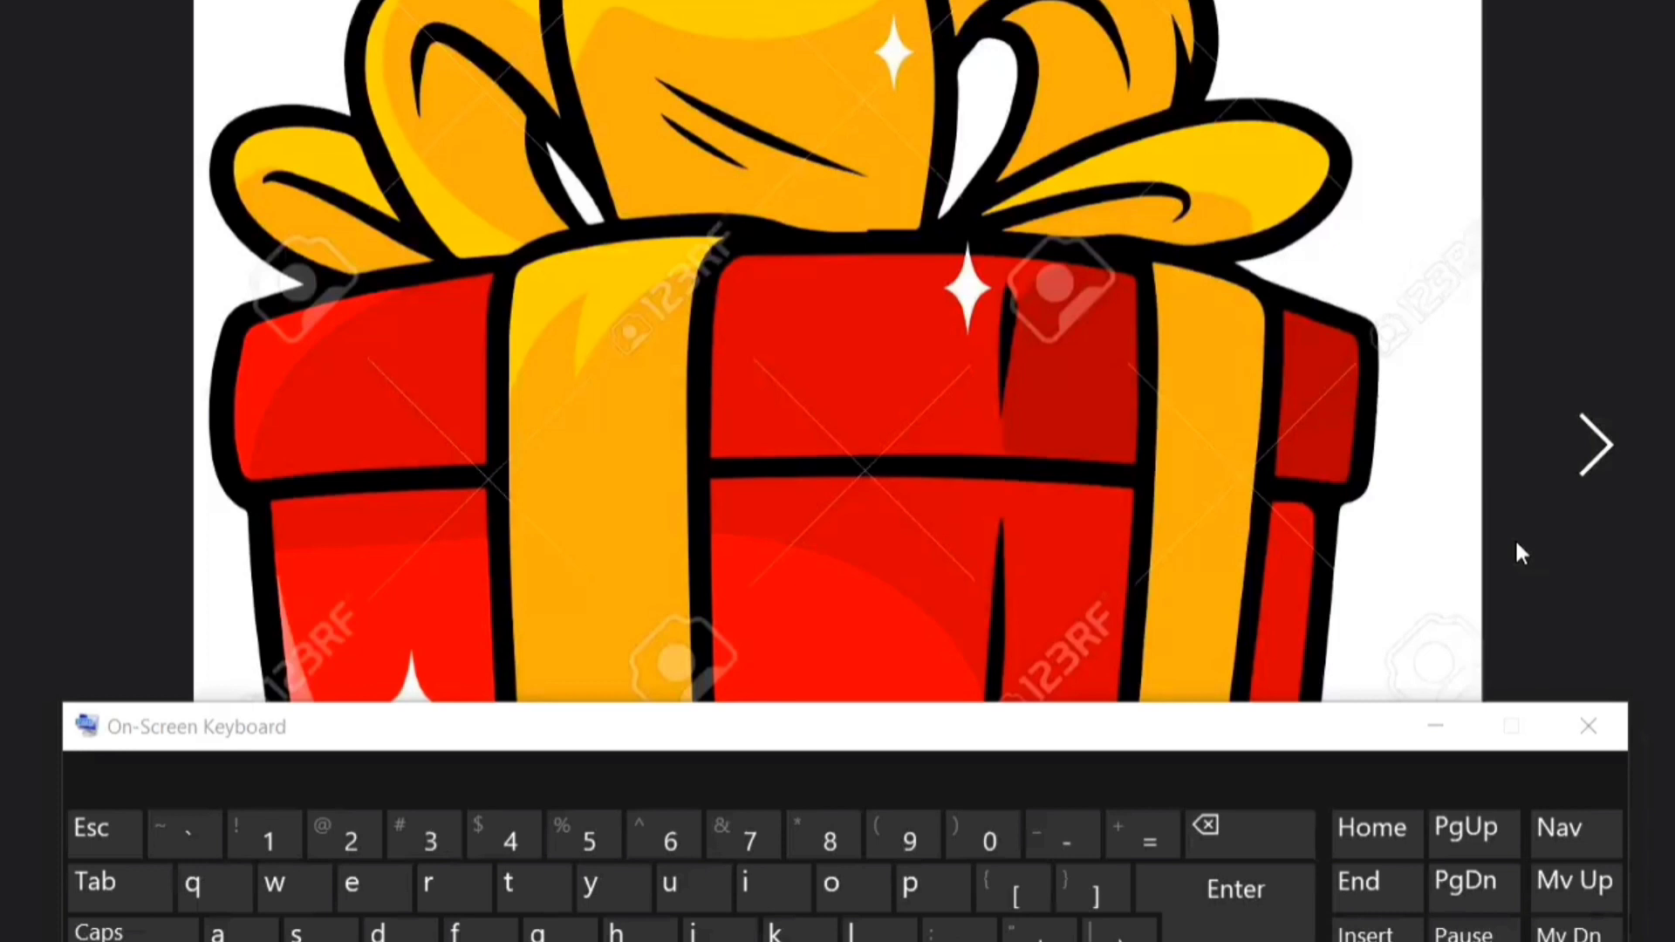
pyautogui.click(1514, 537)
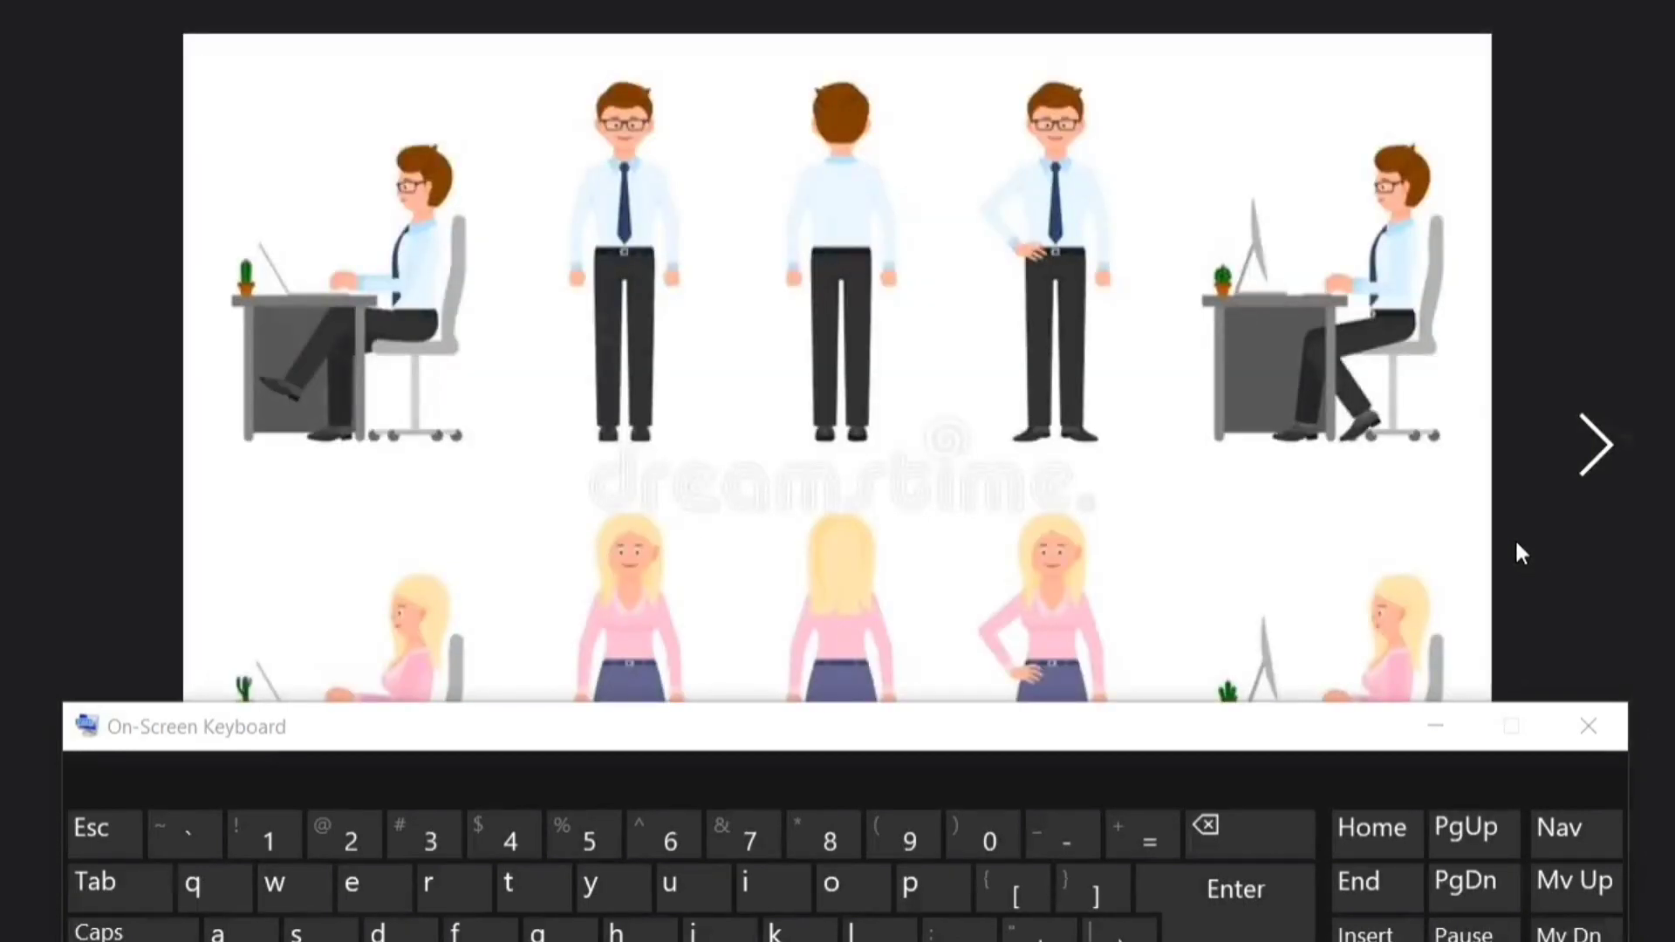
pyautogui.click(1514, 537)
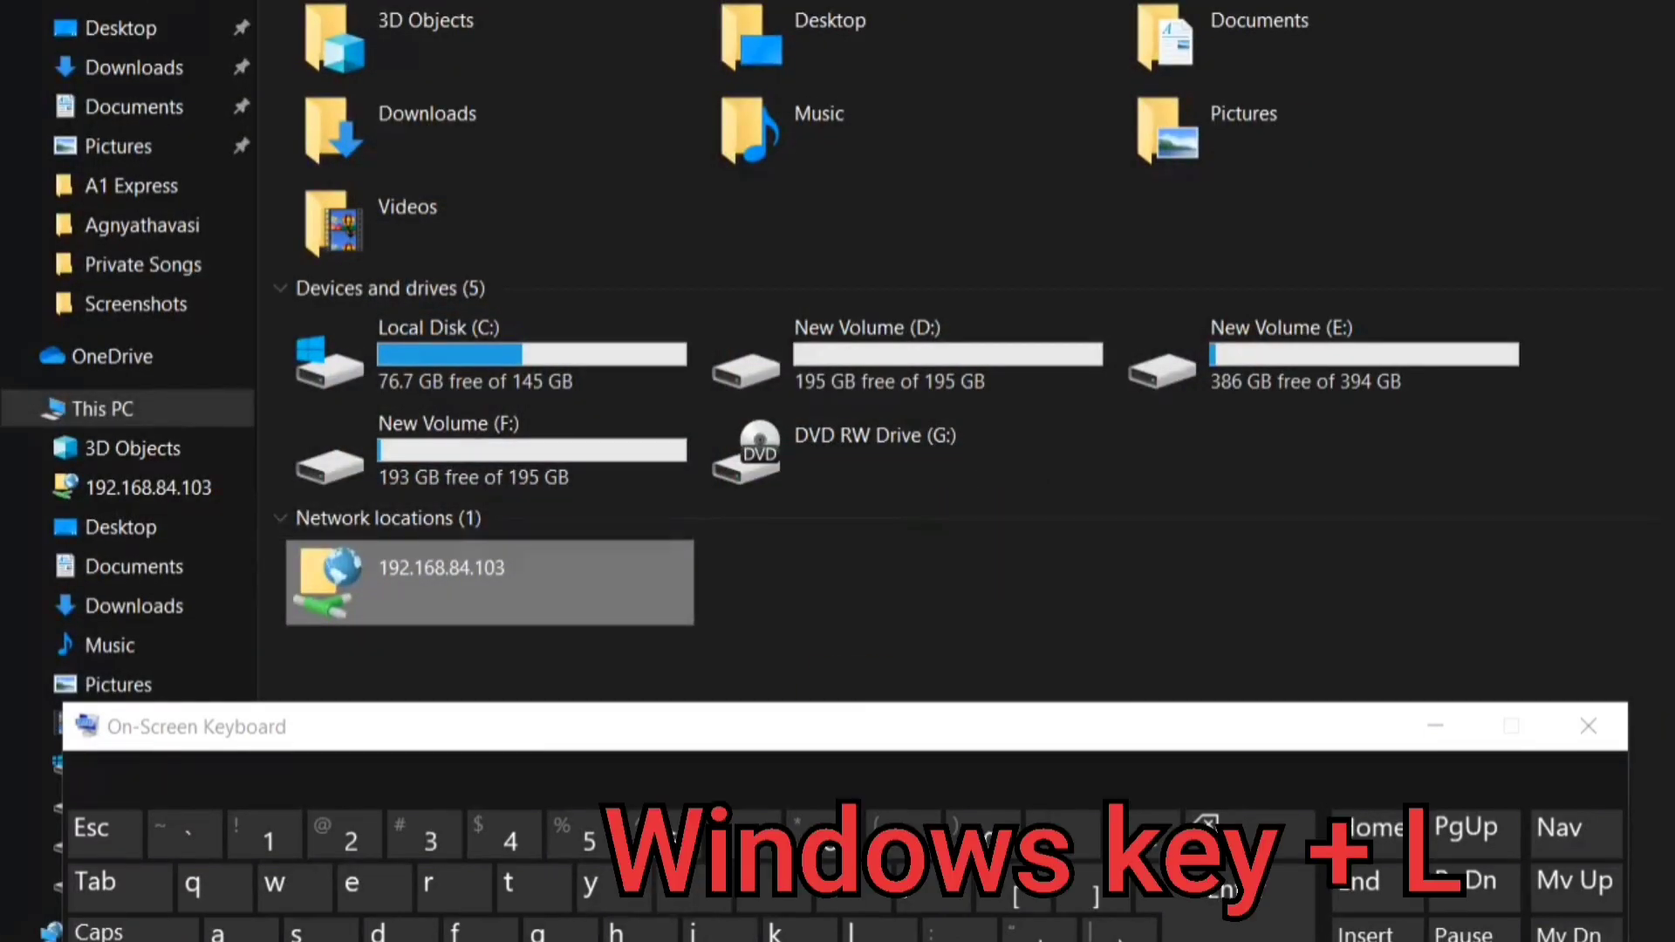
# Lock the PC with Win+L, then after signing back in bring up the Start menu
pyautogui.press('super+l')
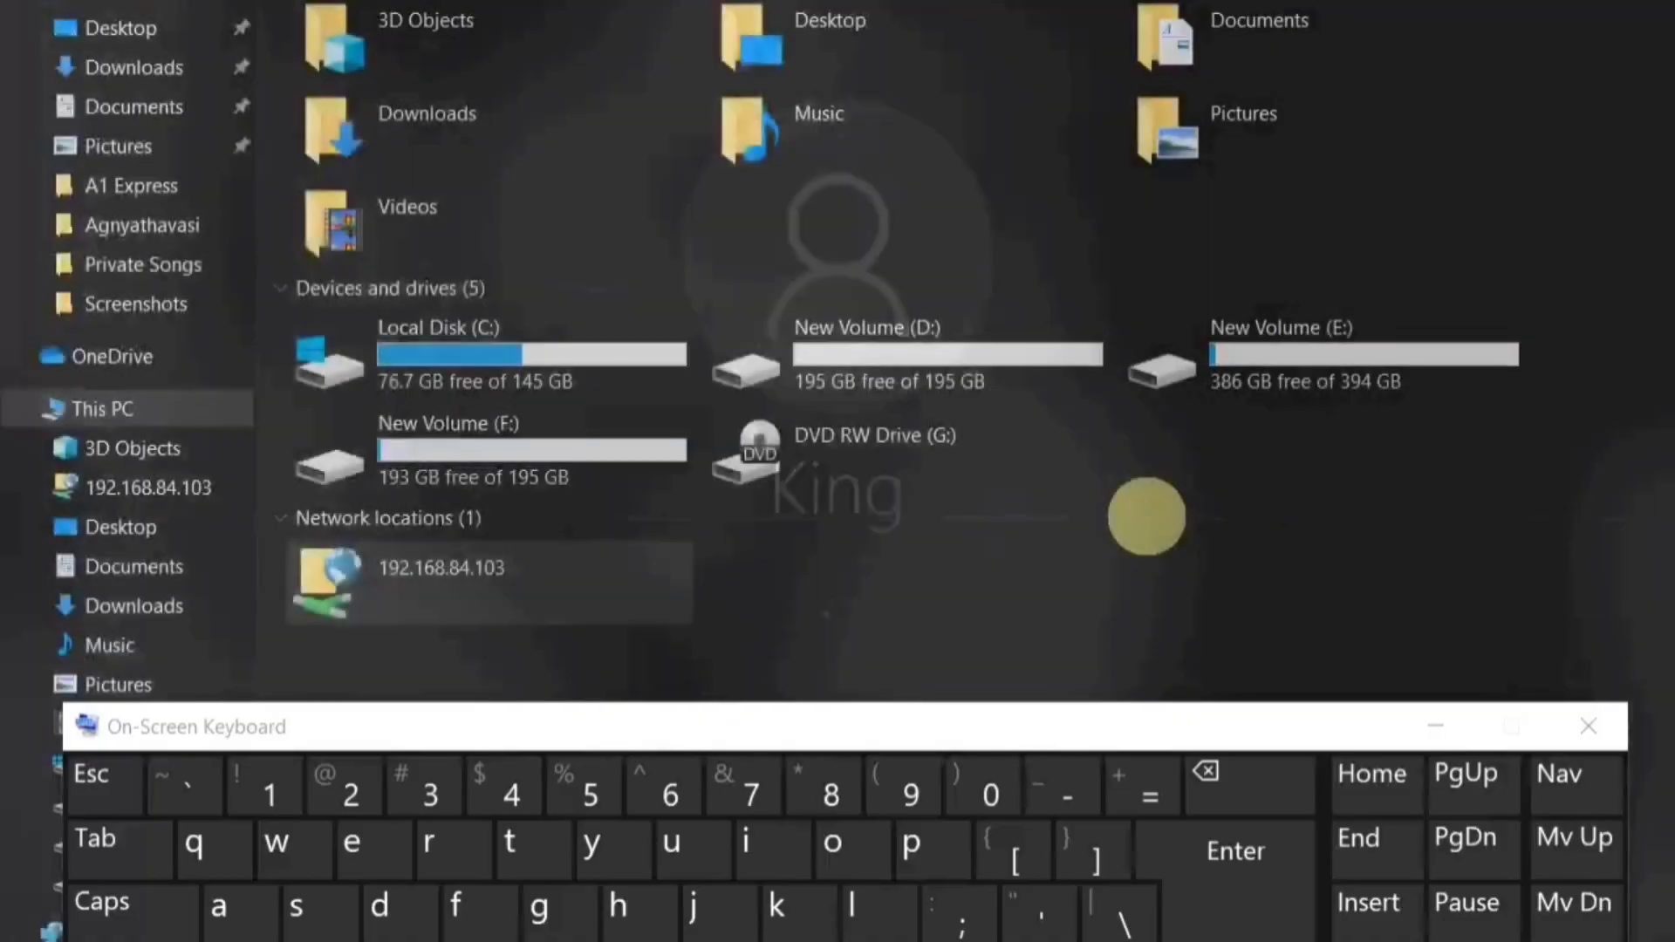
pyautogui.press('super')
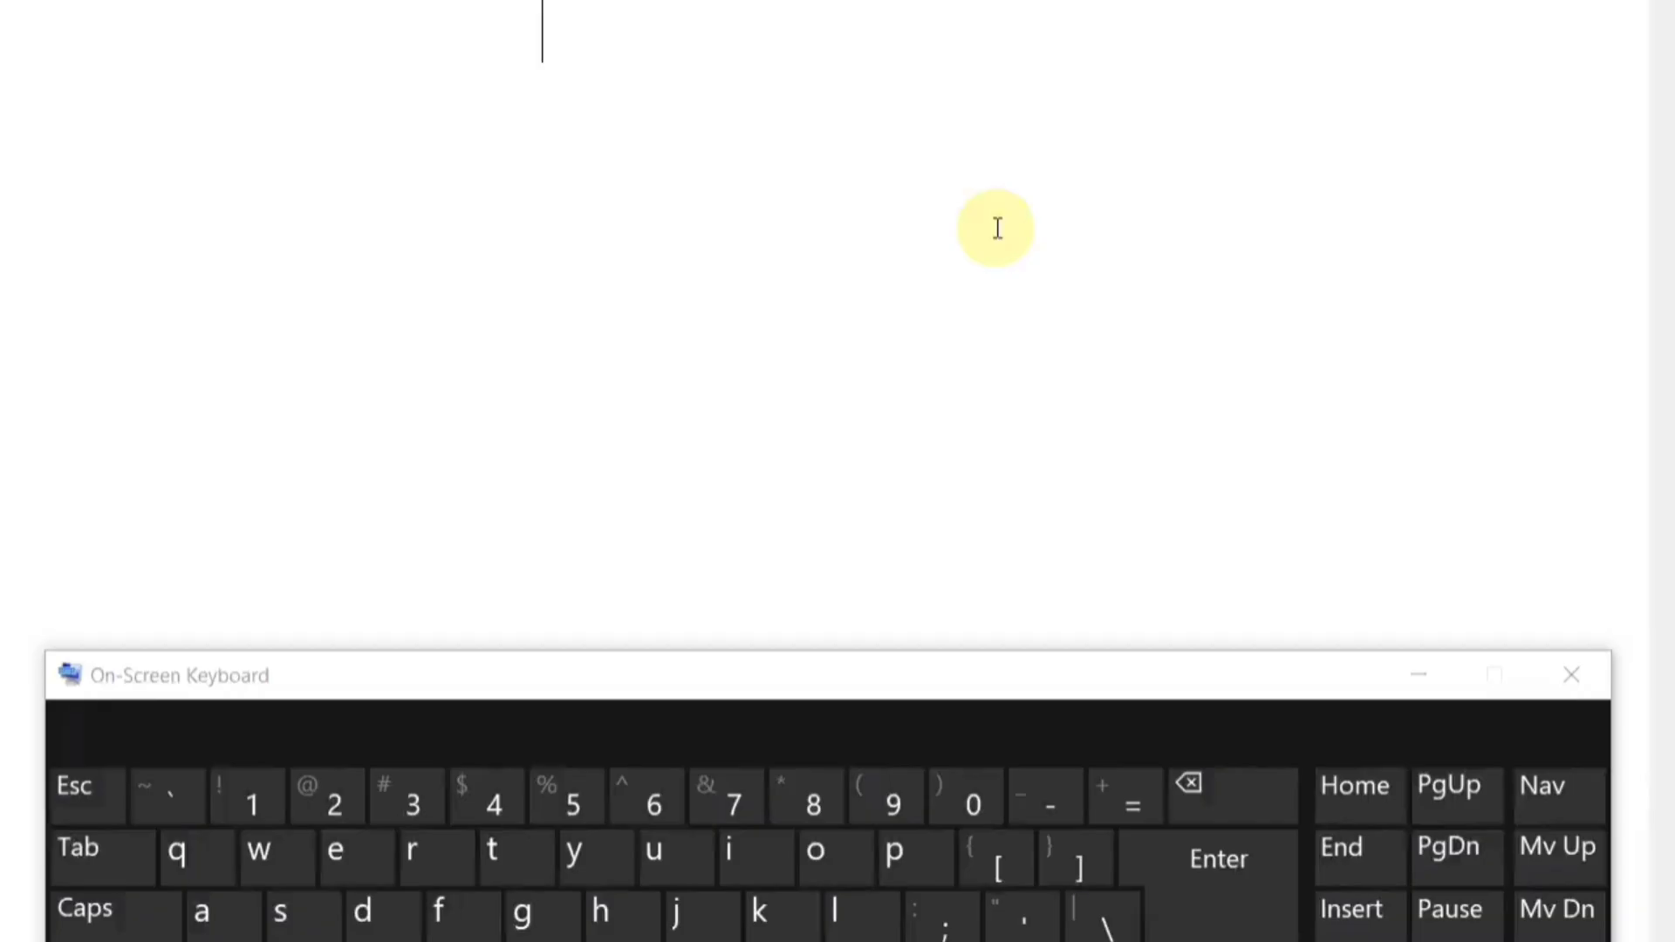
# Paste 'Subscribe' and follow it with a smiling-face and a thumbs-up emoji from the emoji panel
pyautogui.write('Subscribe')
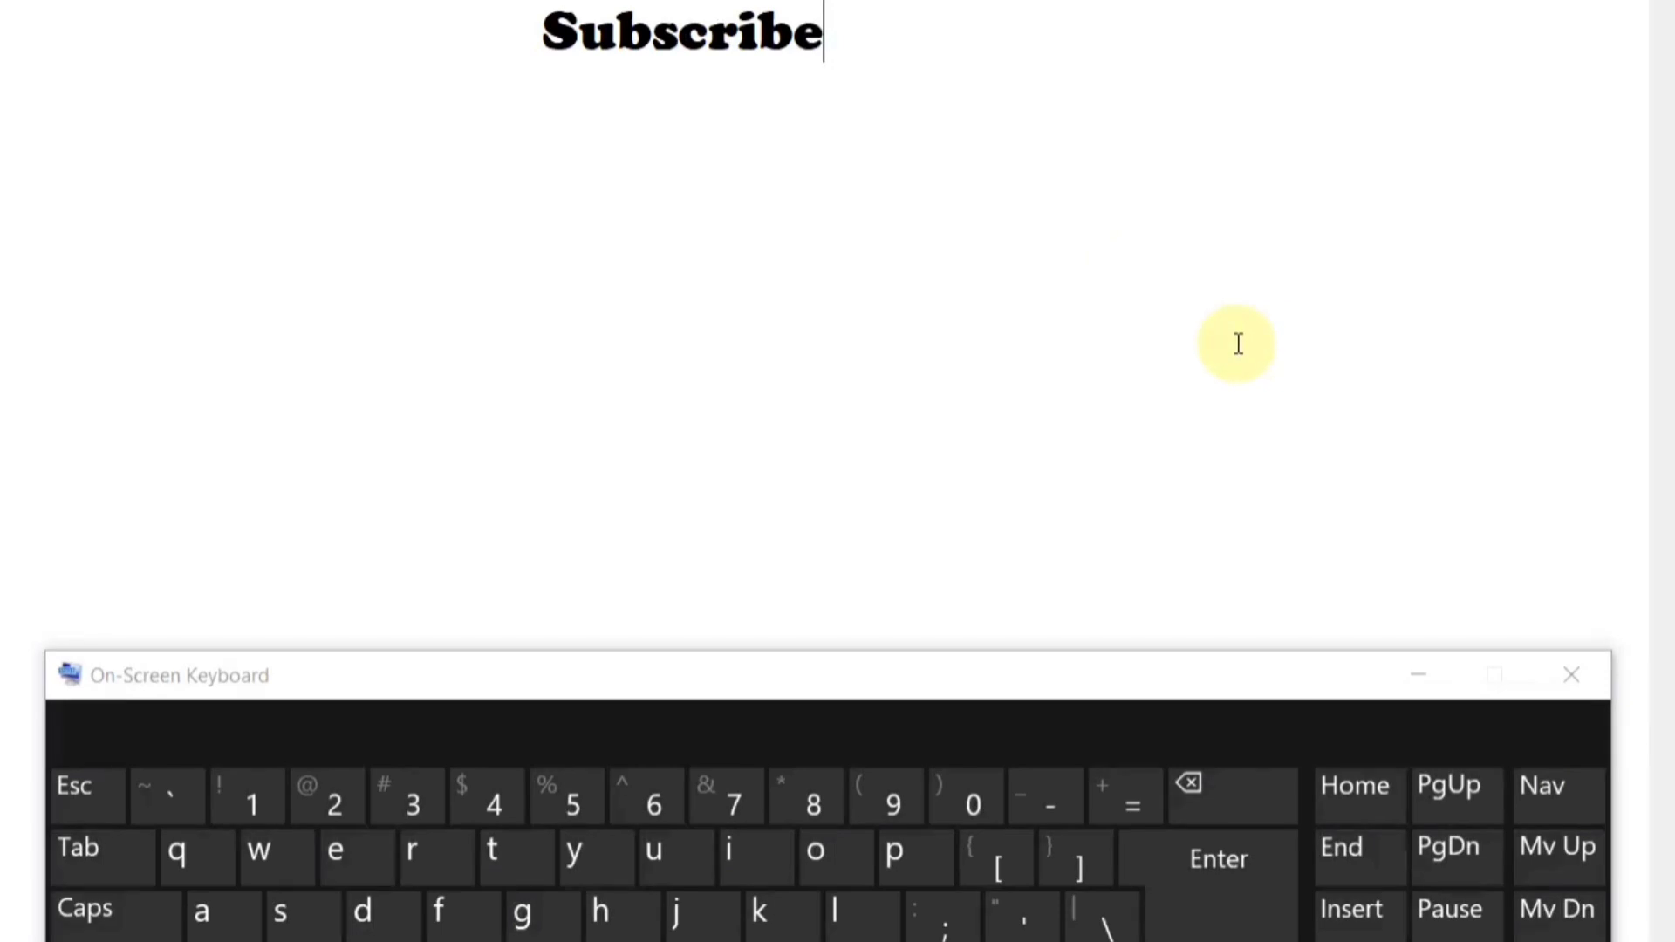
pyautogui.press('super+semicolon')
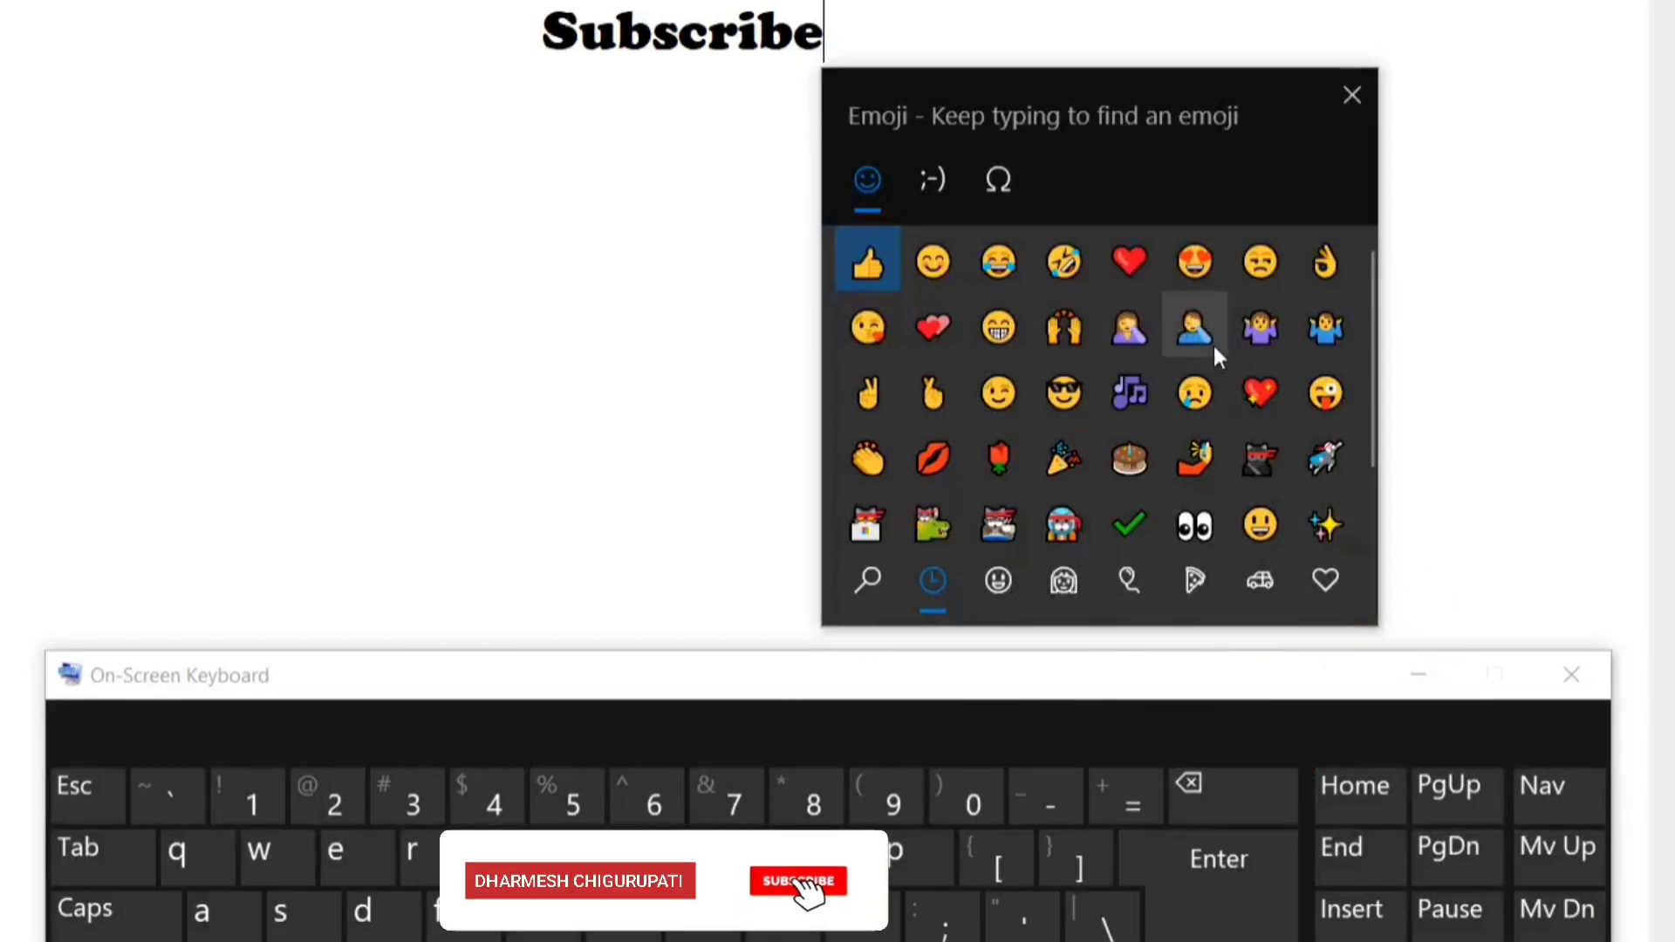
pyautogui.click(963, 272)
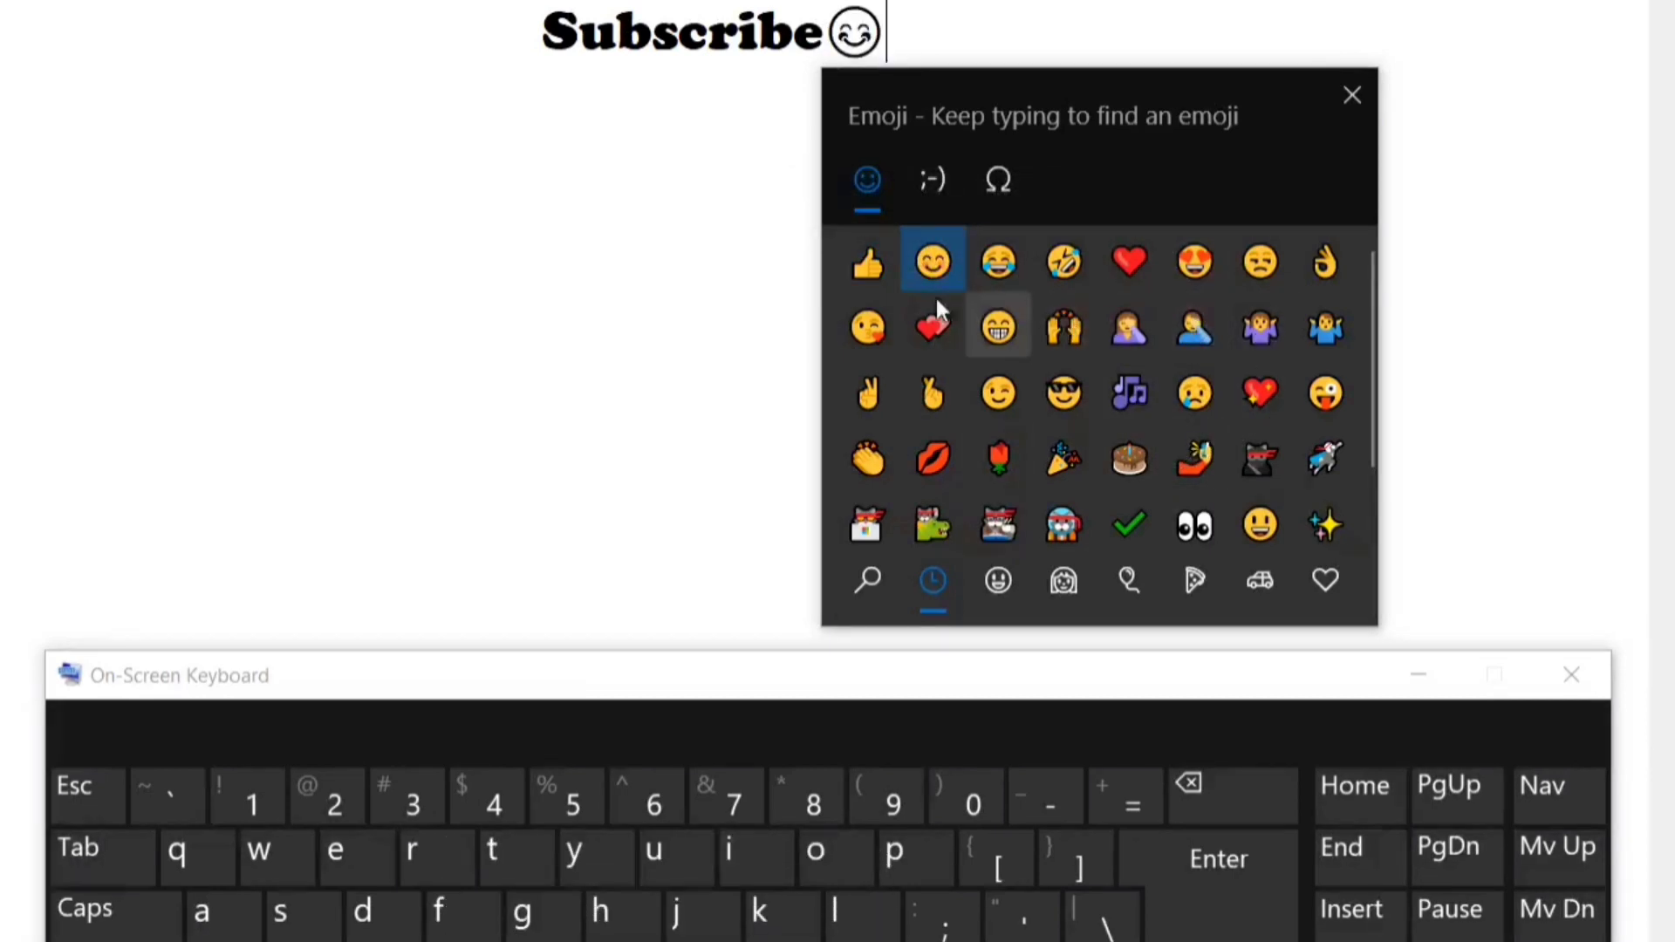
pyautogui.click(881, 264)
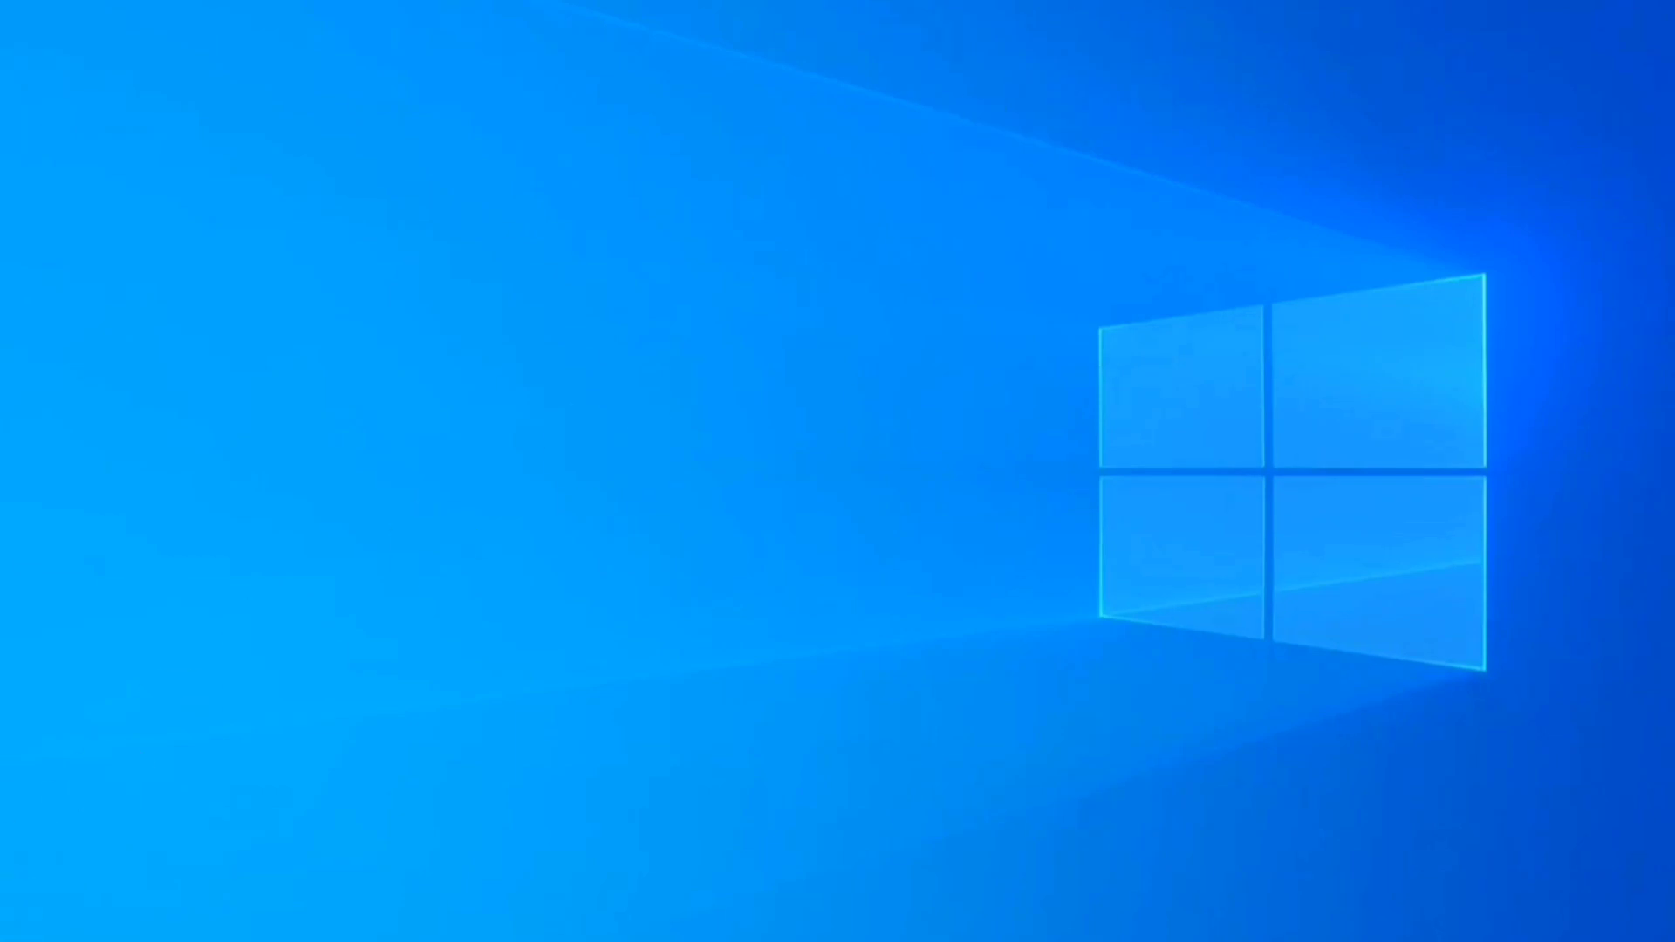
# In Ease of Access Cursor & pointer settings, enlarge the pointer to size 15, then return it to the smallest size
pyautogui.press('super')
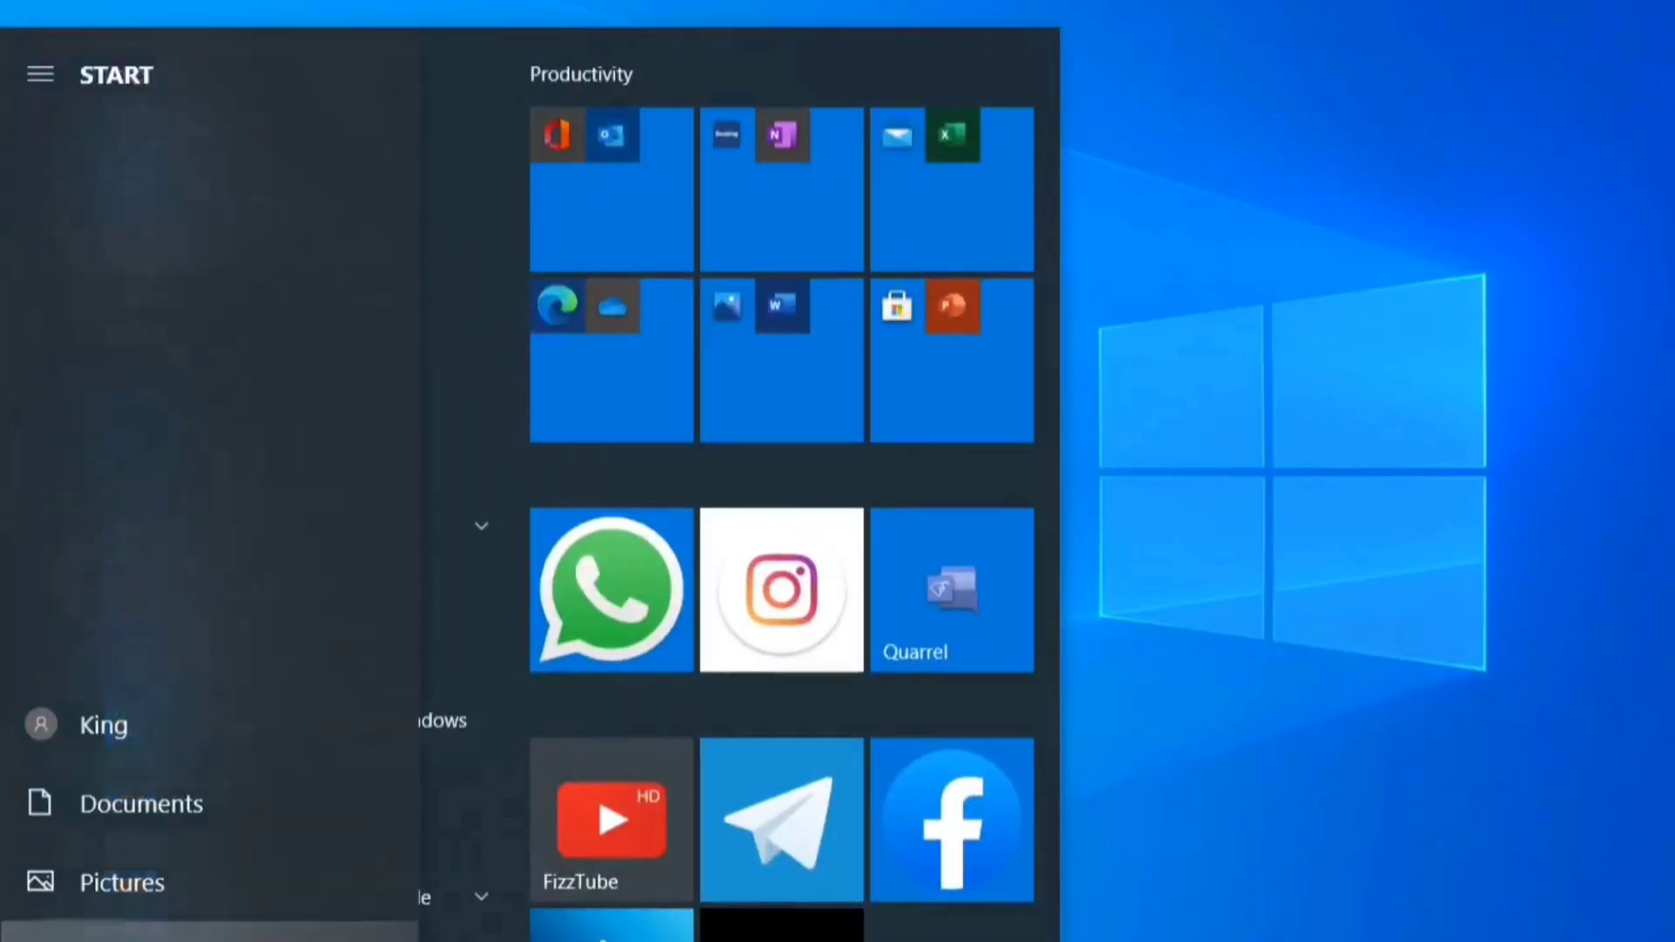
pyautogui.click(61, 928)
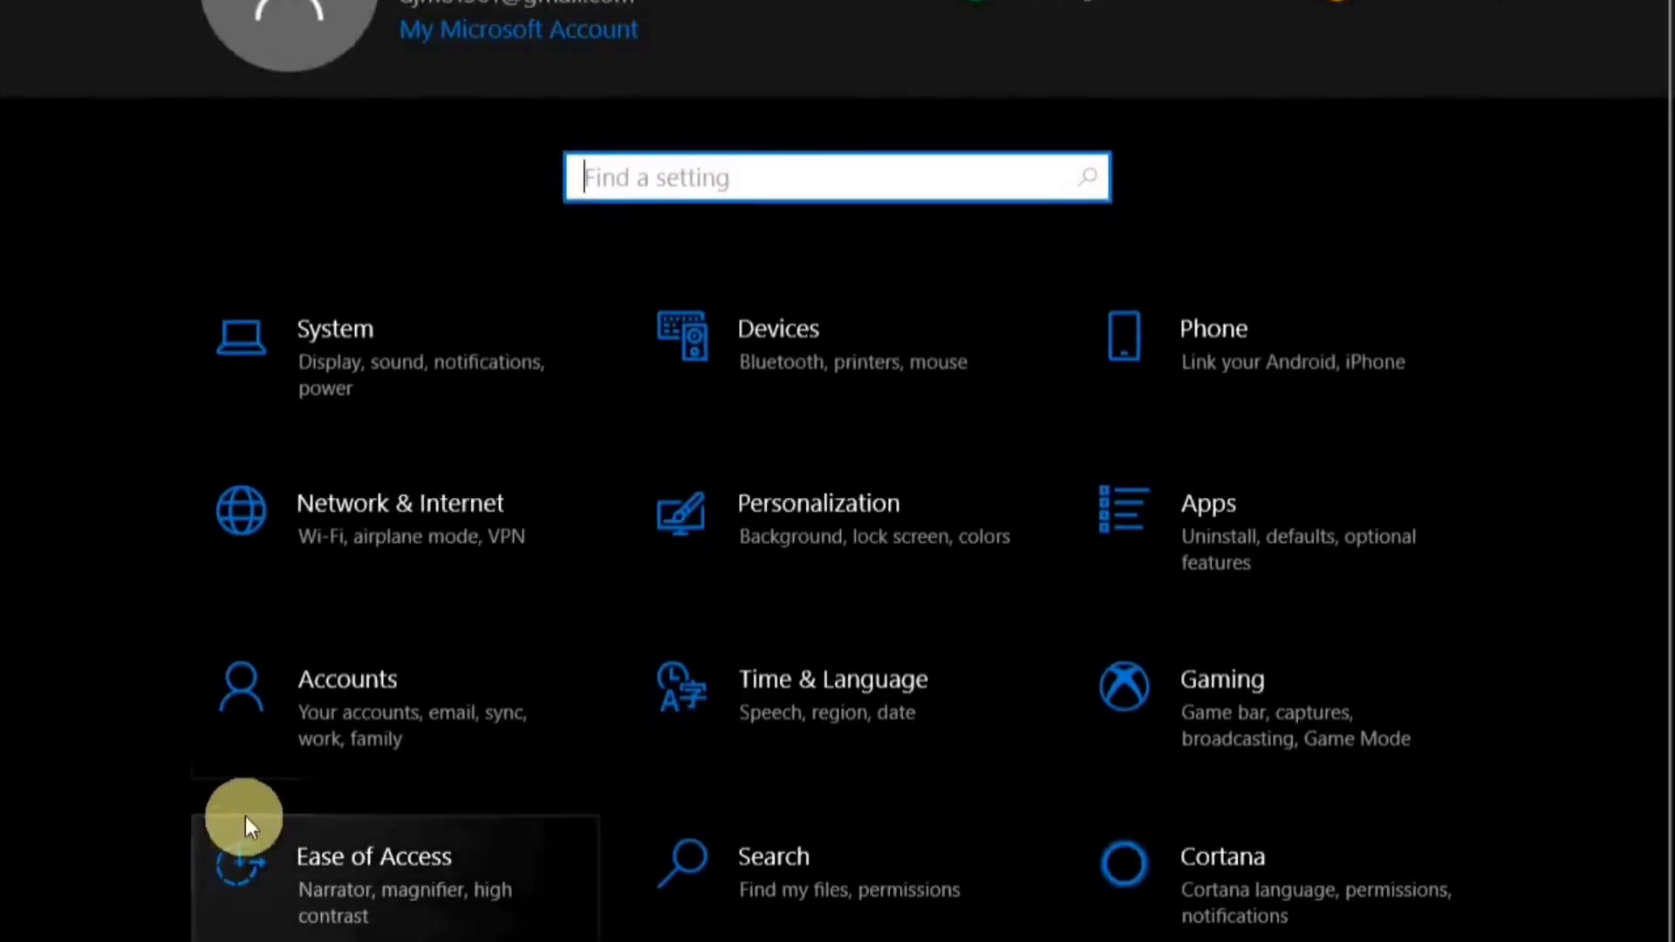
pyautogui.click(449, 885)
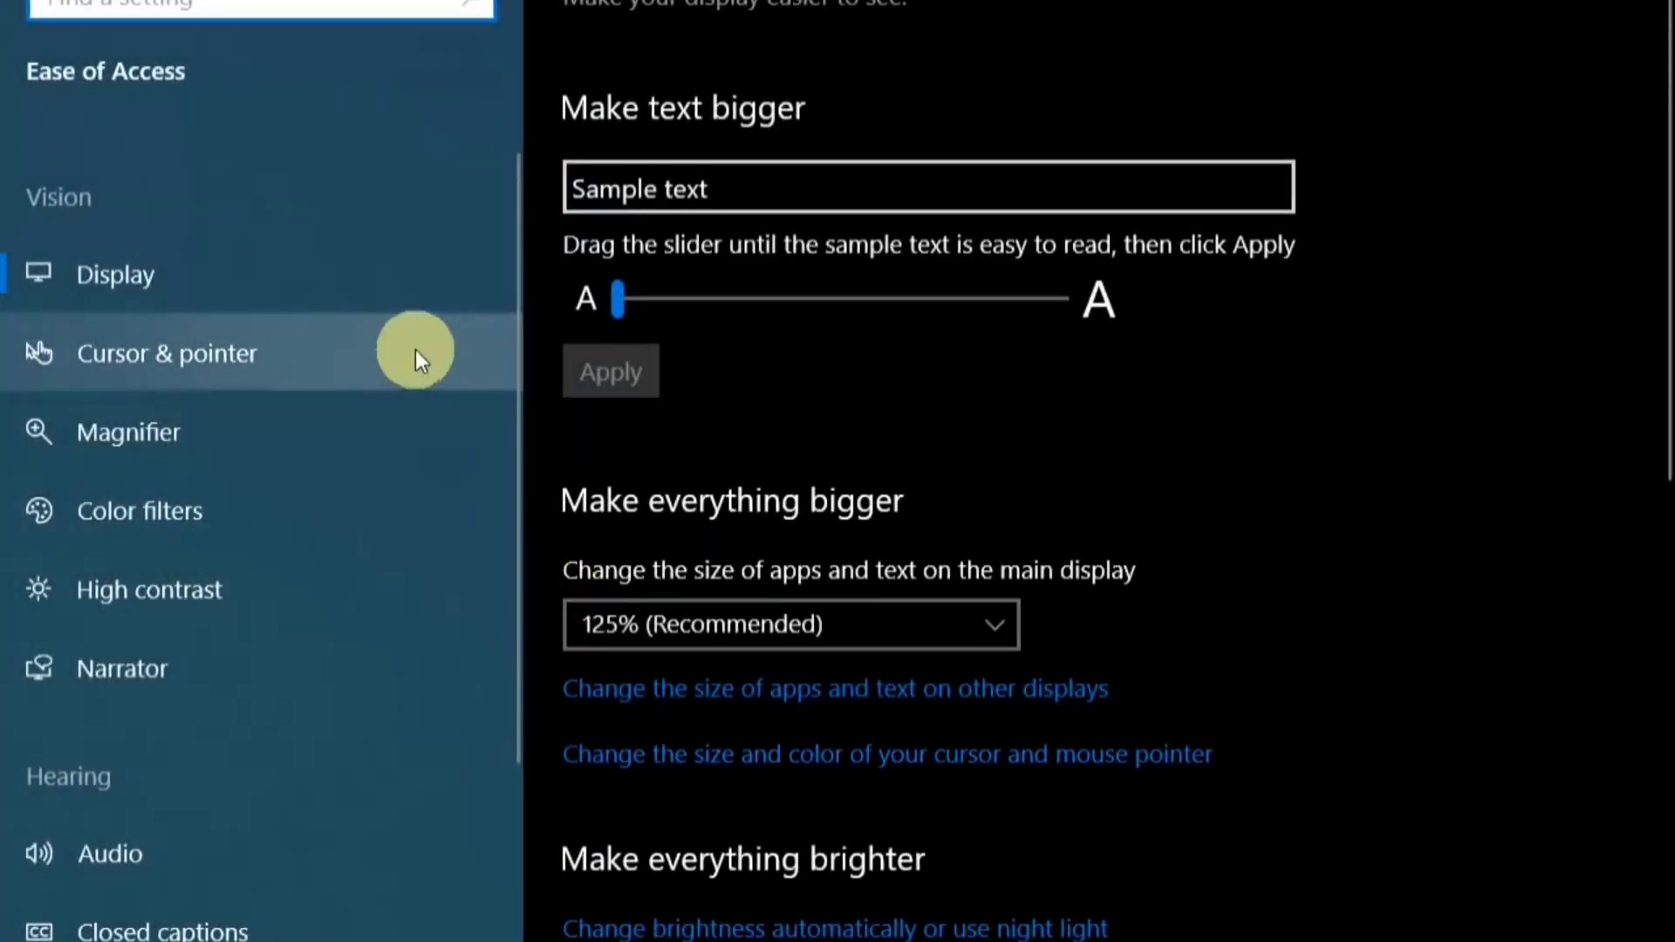
pyautogui.click(417, 356)
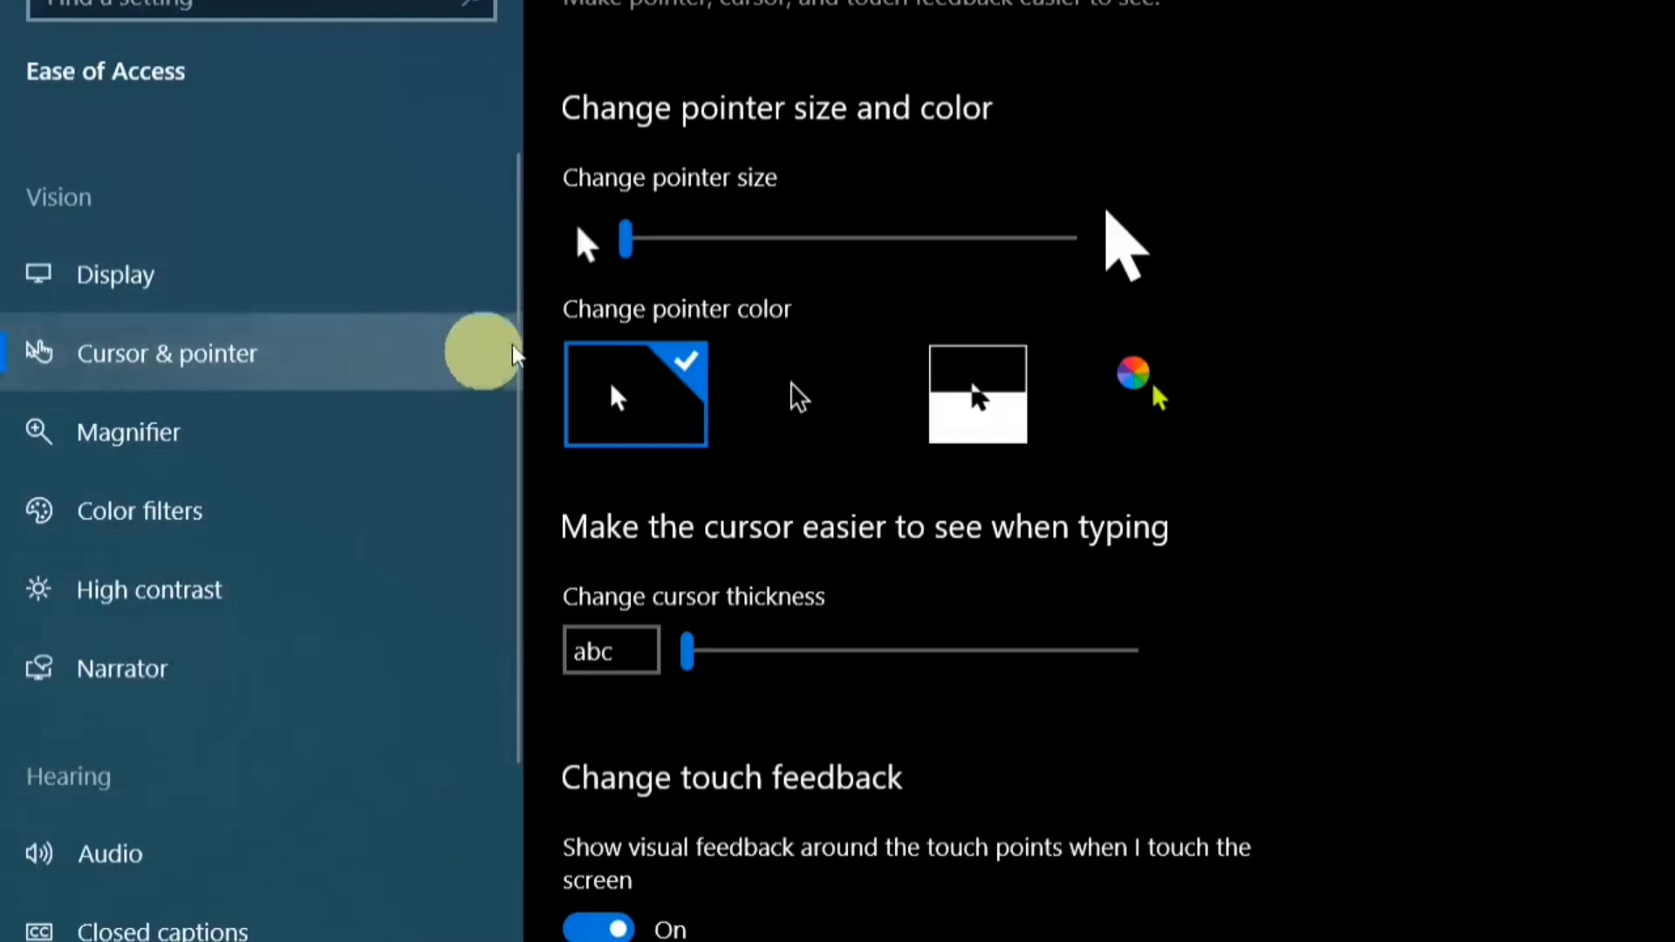
pyautogui.moveTo(633, 257); pyautogui.dragTo(1095, 261)
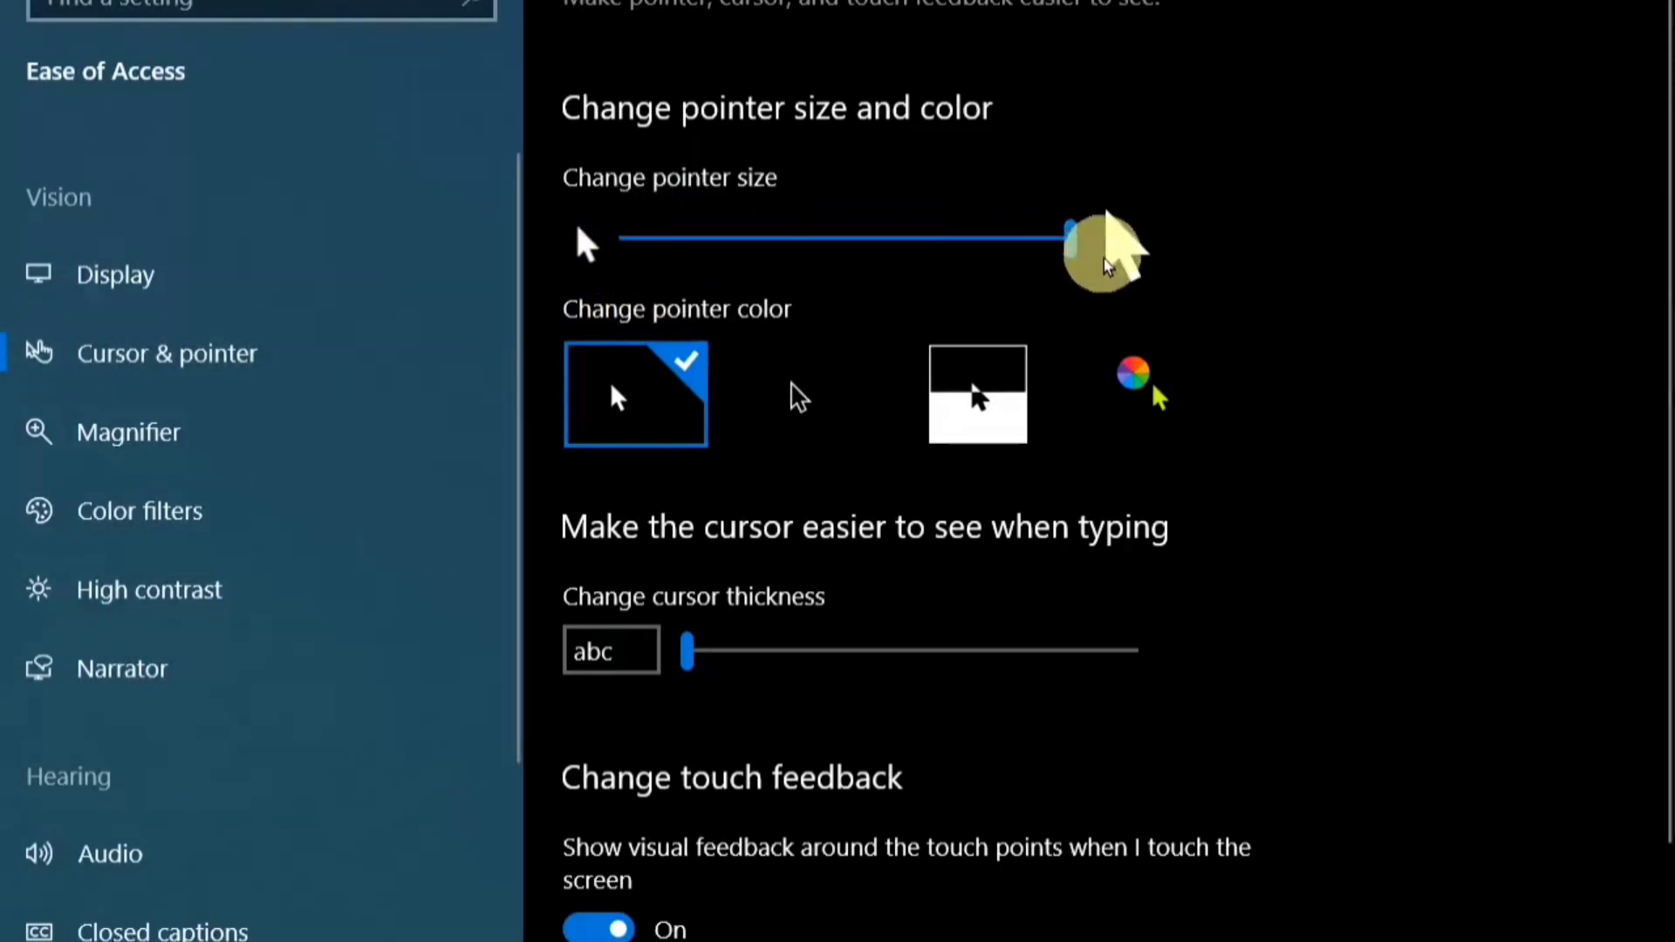
pyautogui.moveTo(935, 266); pyautogui.dragTo(436, 271)
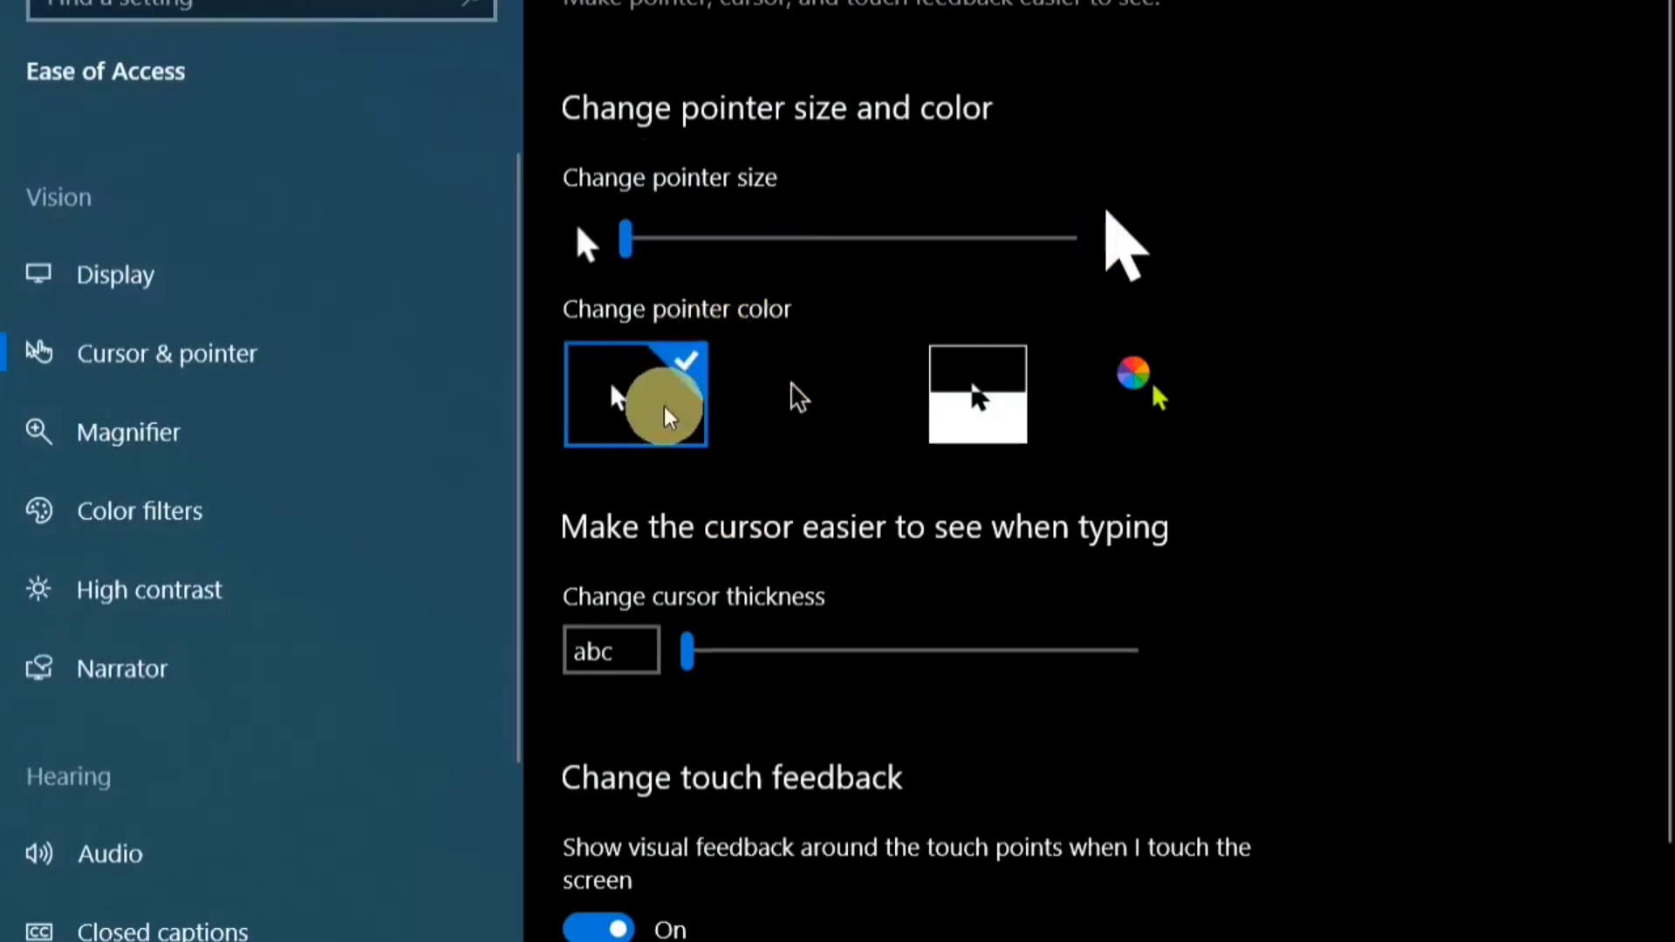
# Try the white and inverted pointer styles, then set a custom pink pointer colour
pyautogui.click(833, 410)
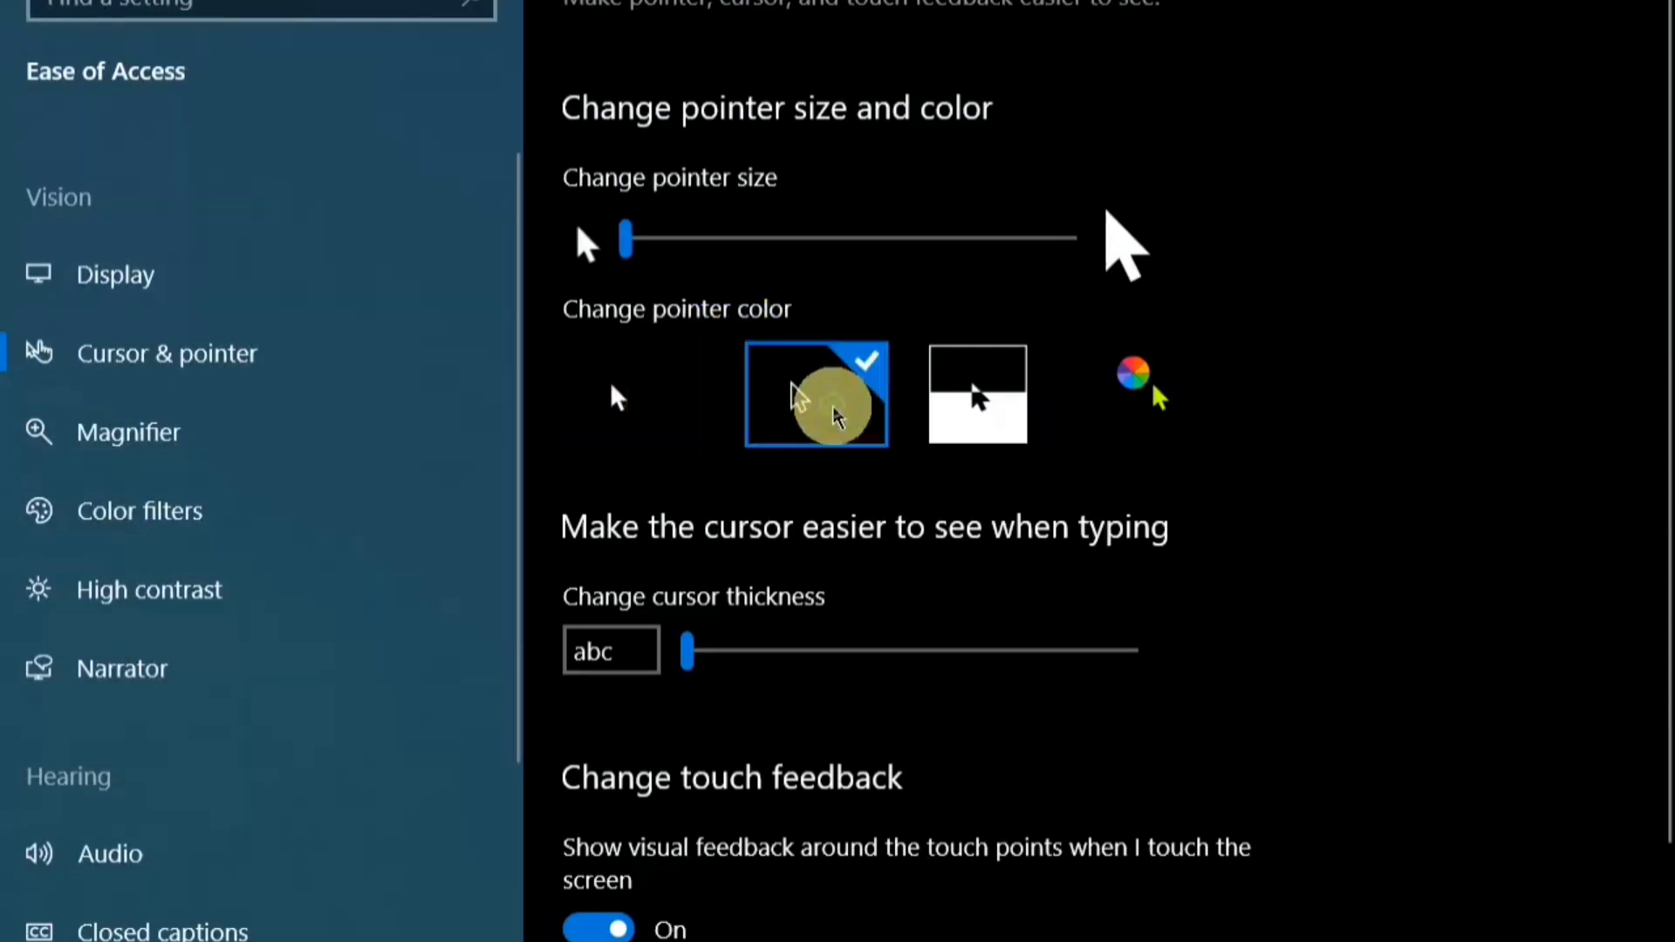
pyautogui.click(1007, 410)
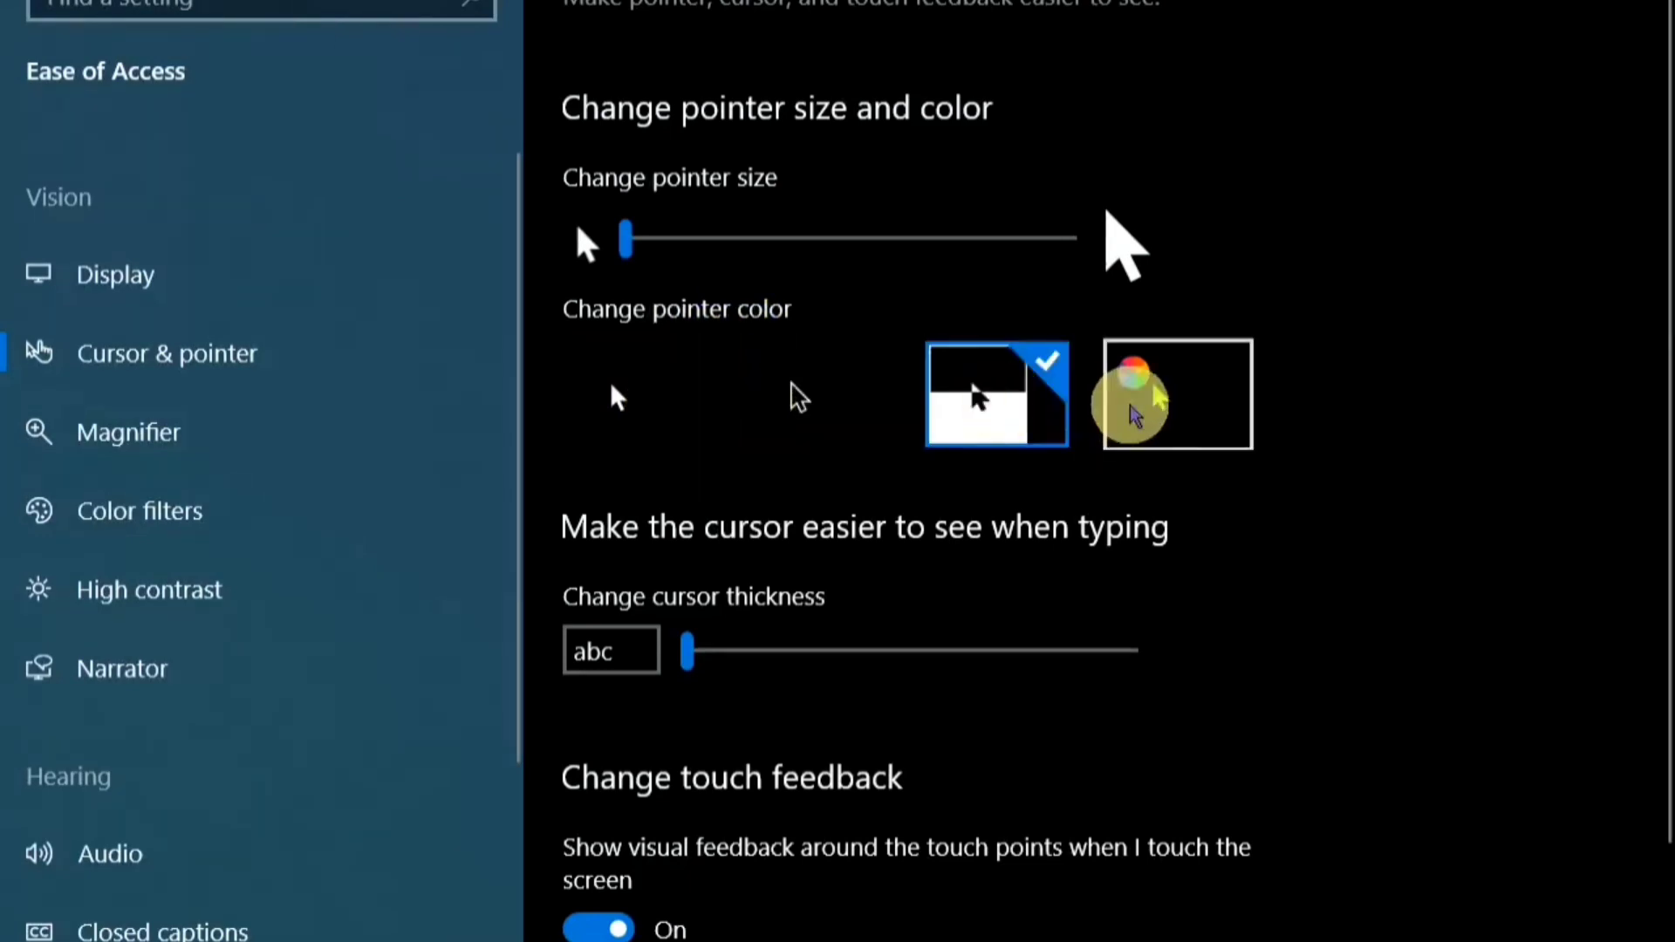
pyautogui.click(1134, 397)
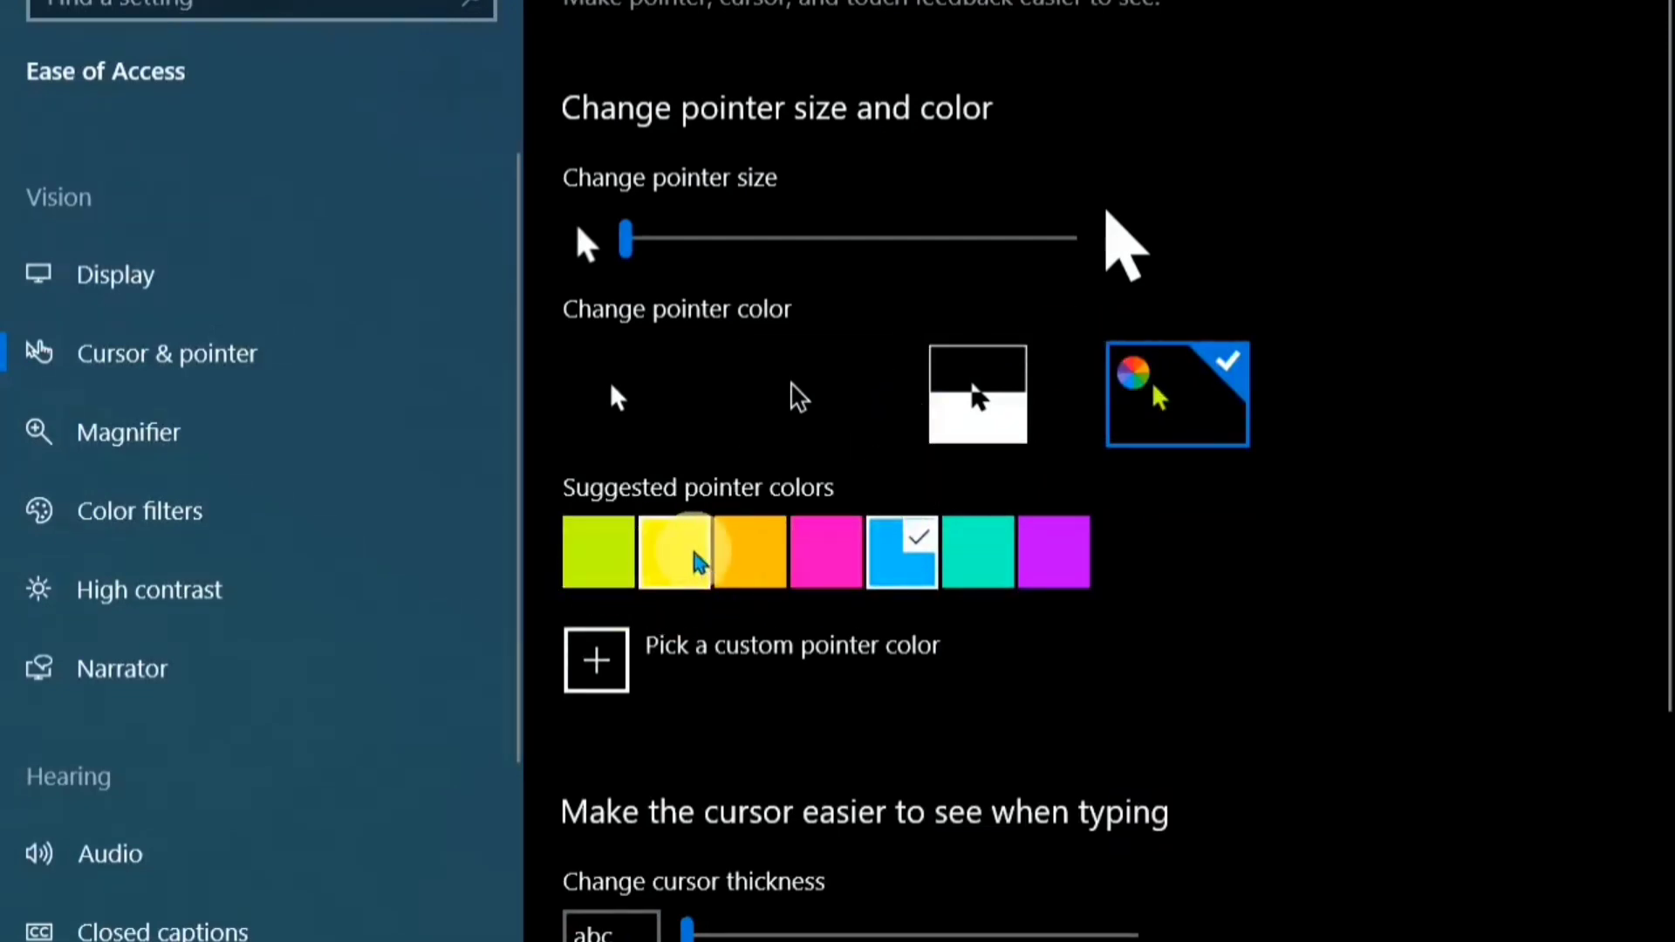
pyautogui.click(768, 568)
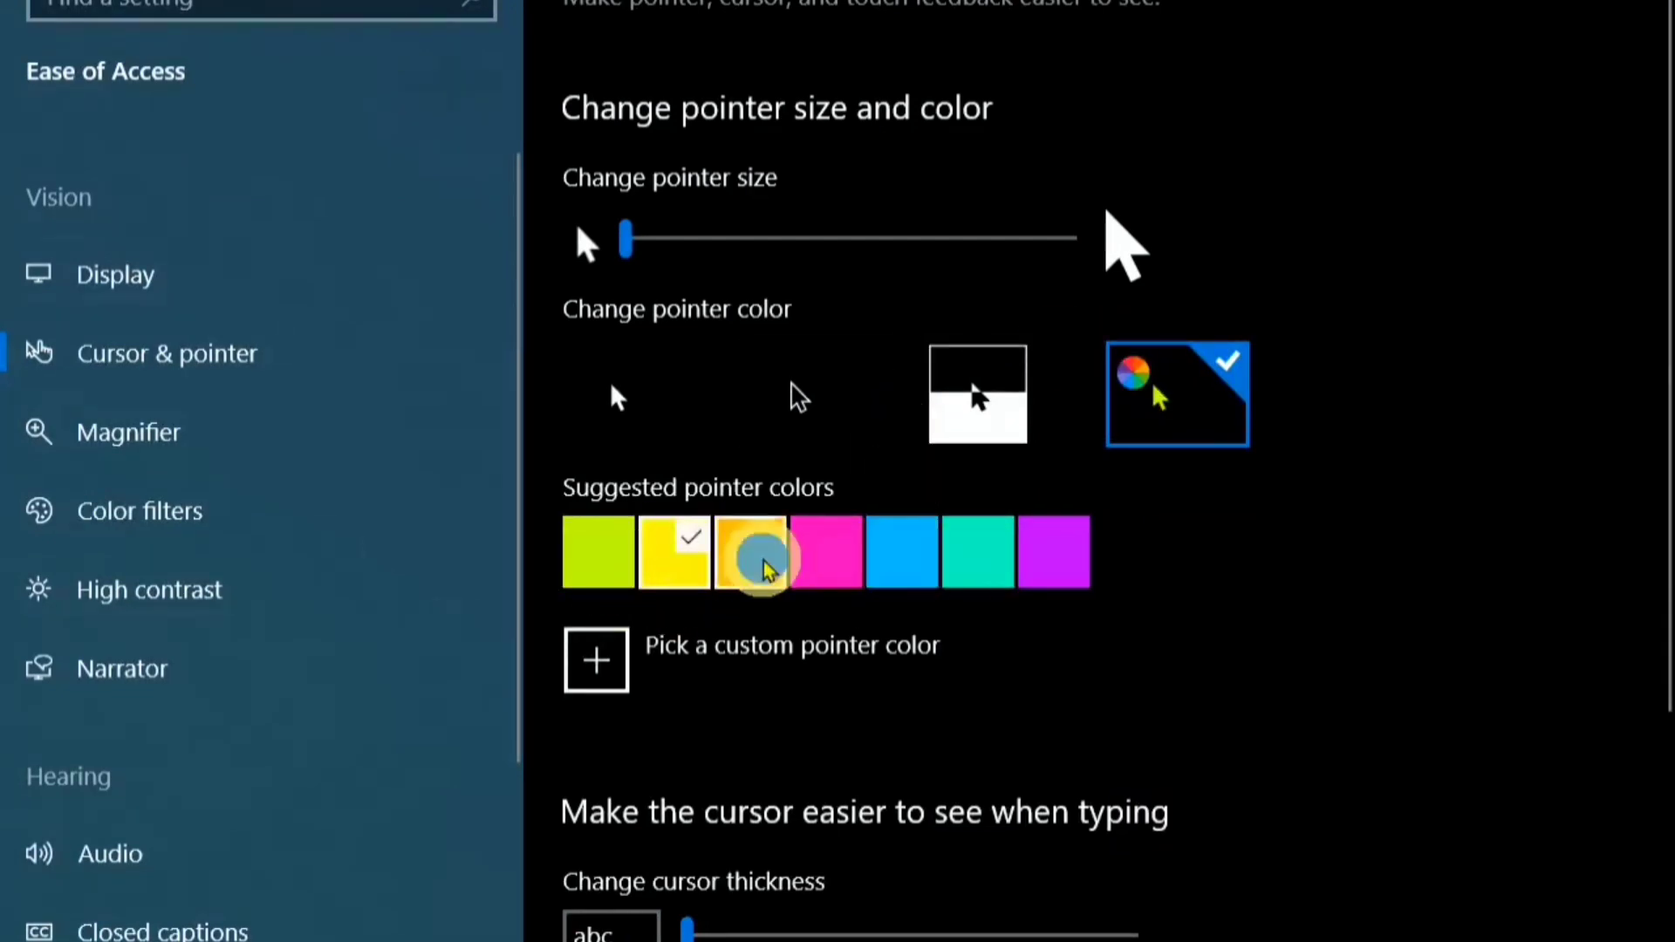
pyautogui.click(839, 575)
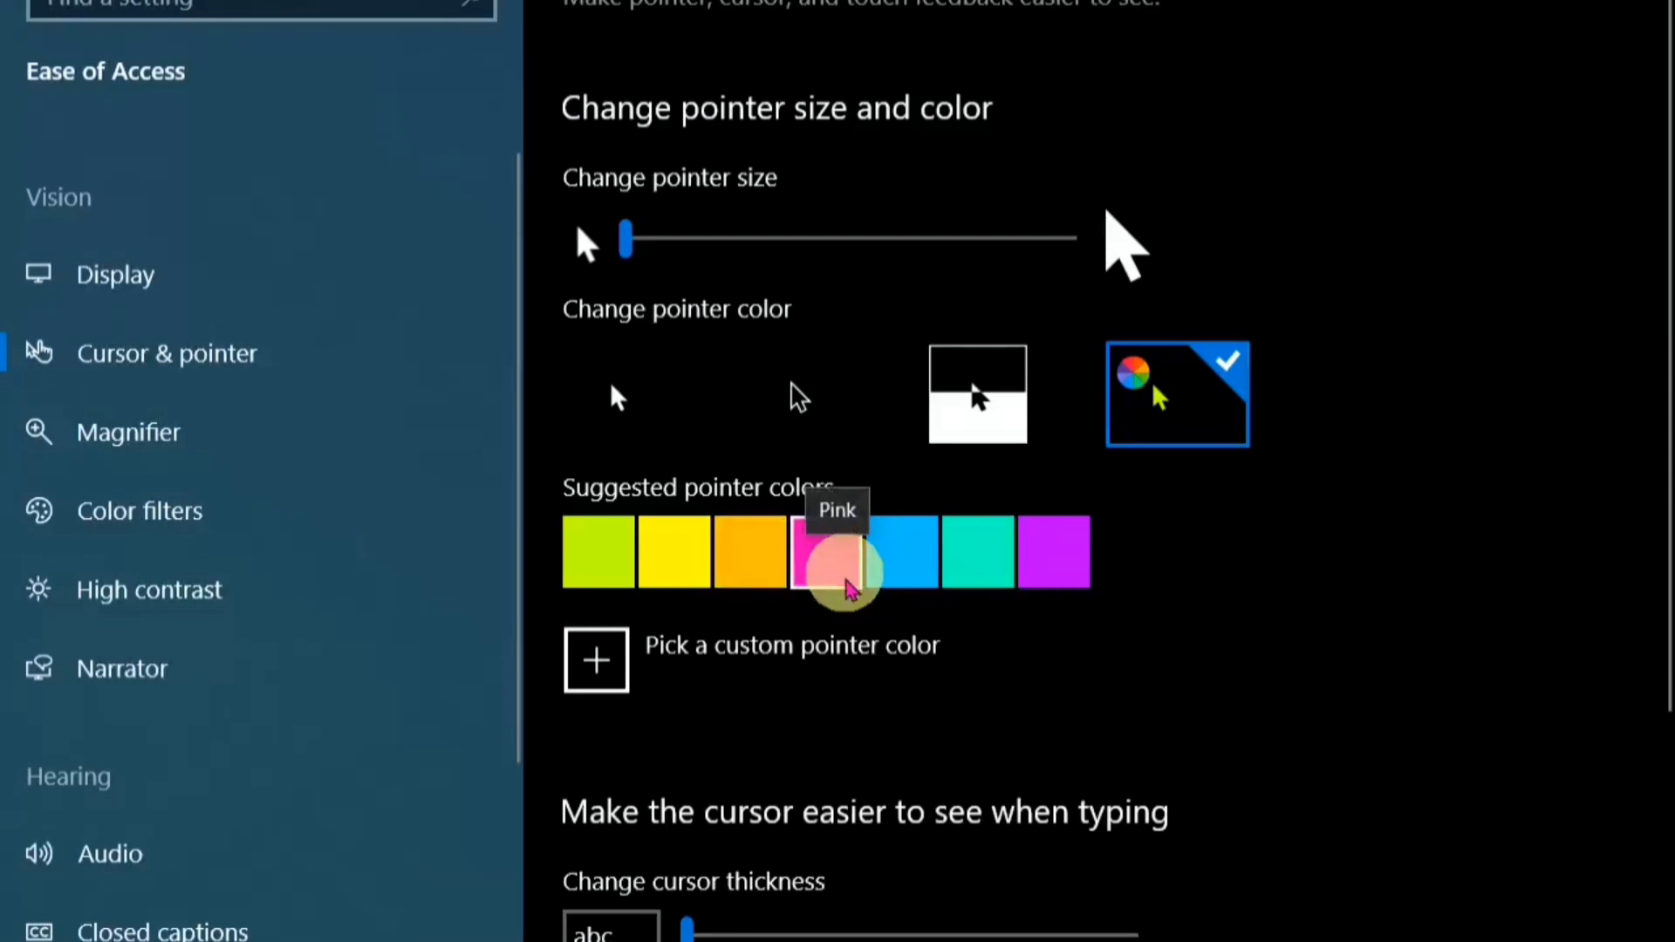
pyautogui.click(748, 681)
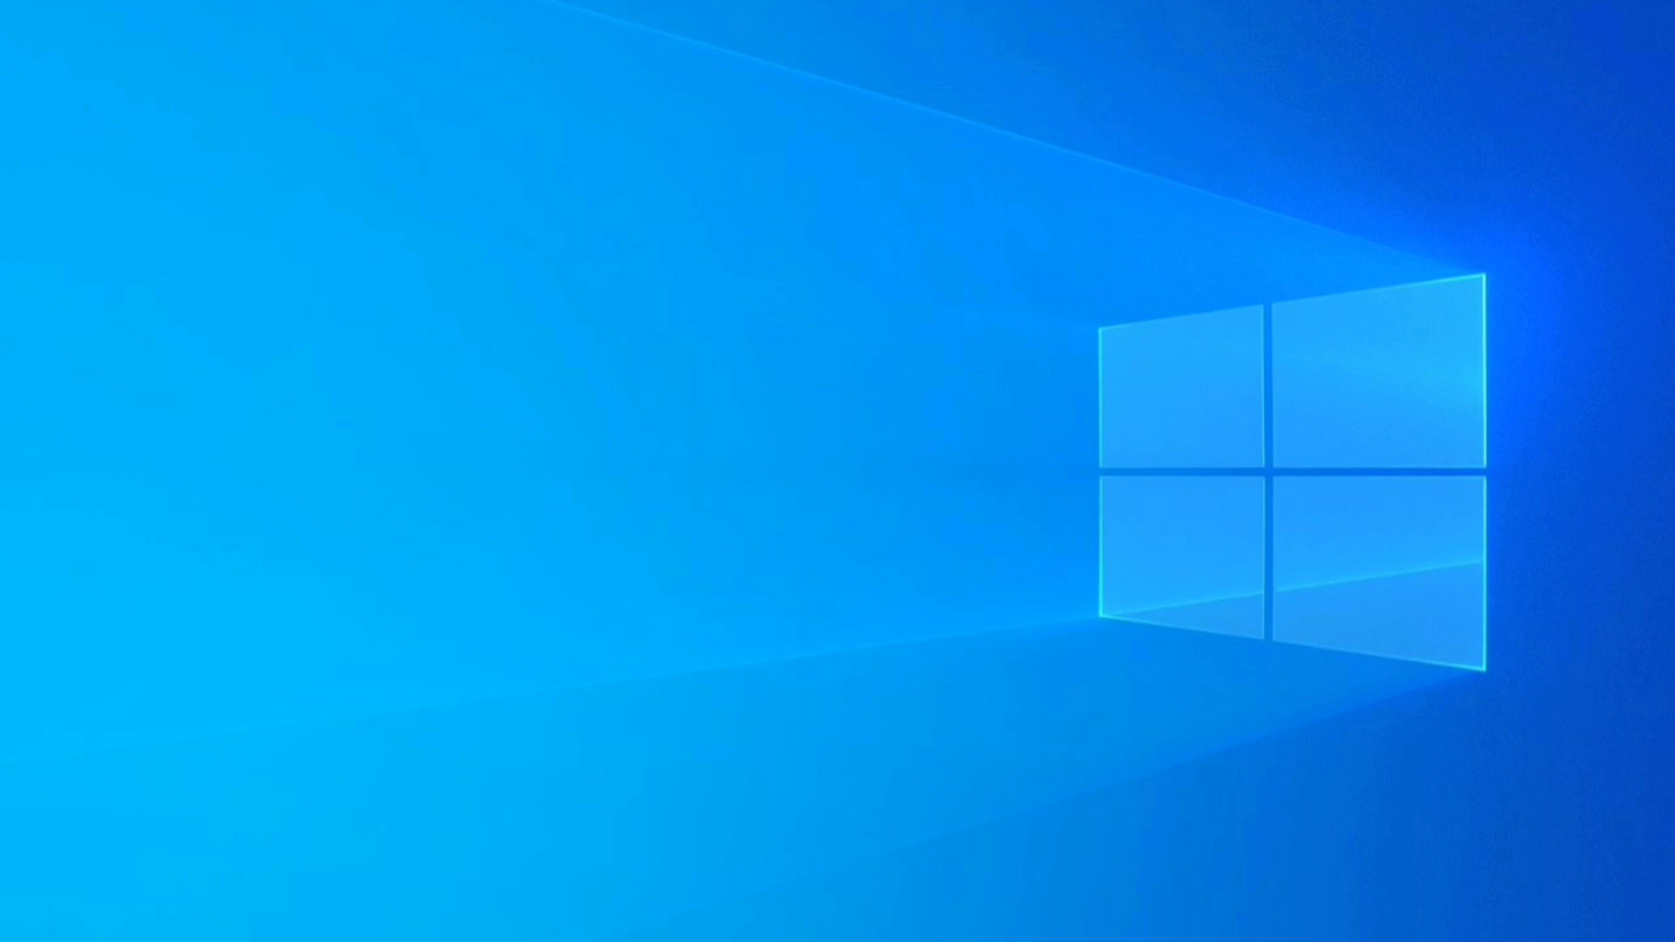
# Search for 'voice recorder' and launch the Voice Recorder app
pyautogui.press('super+s')
pyautogui.write('voi')
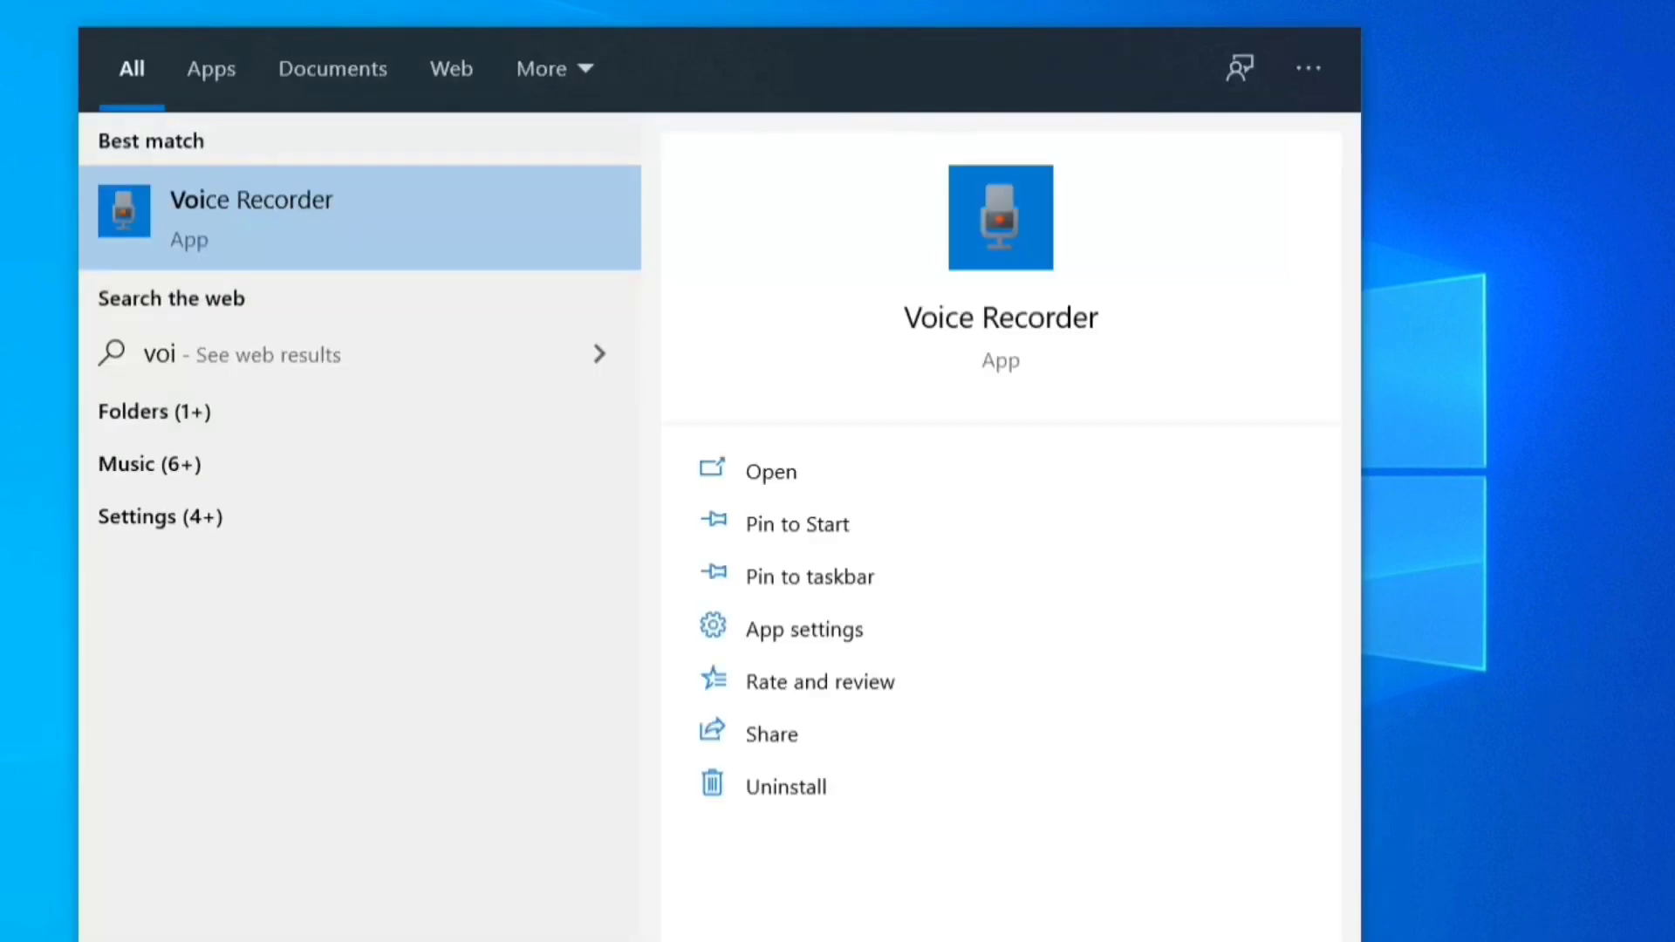
pyautogui.write('ce recorder')
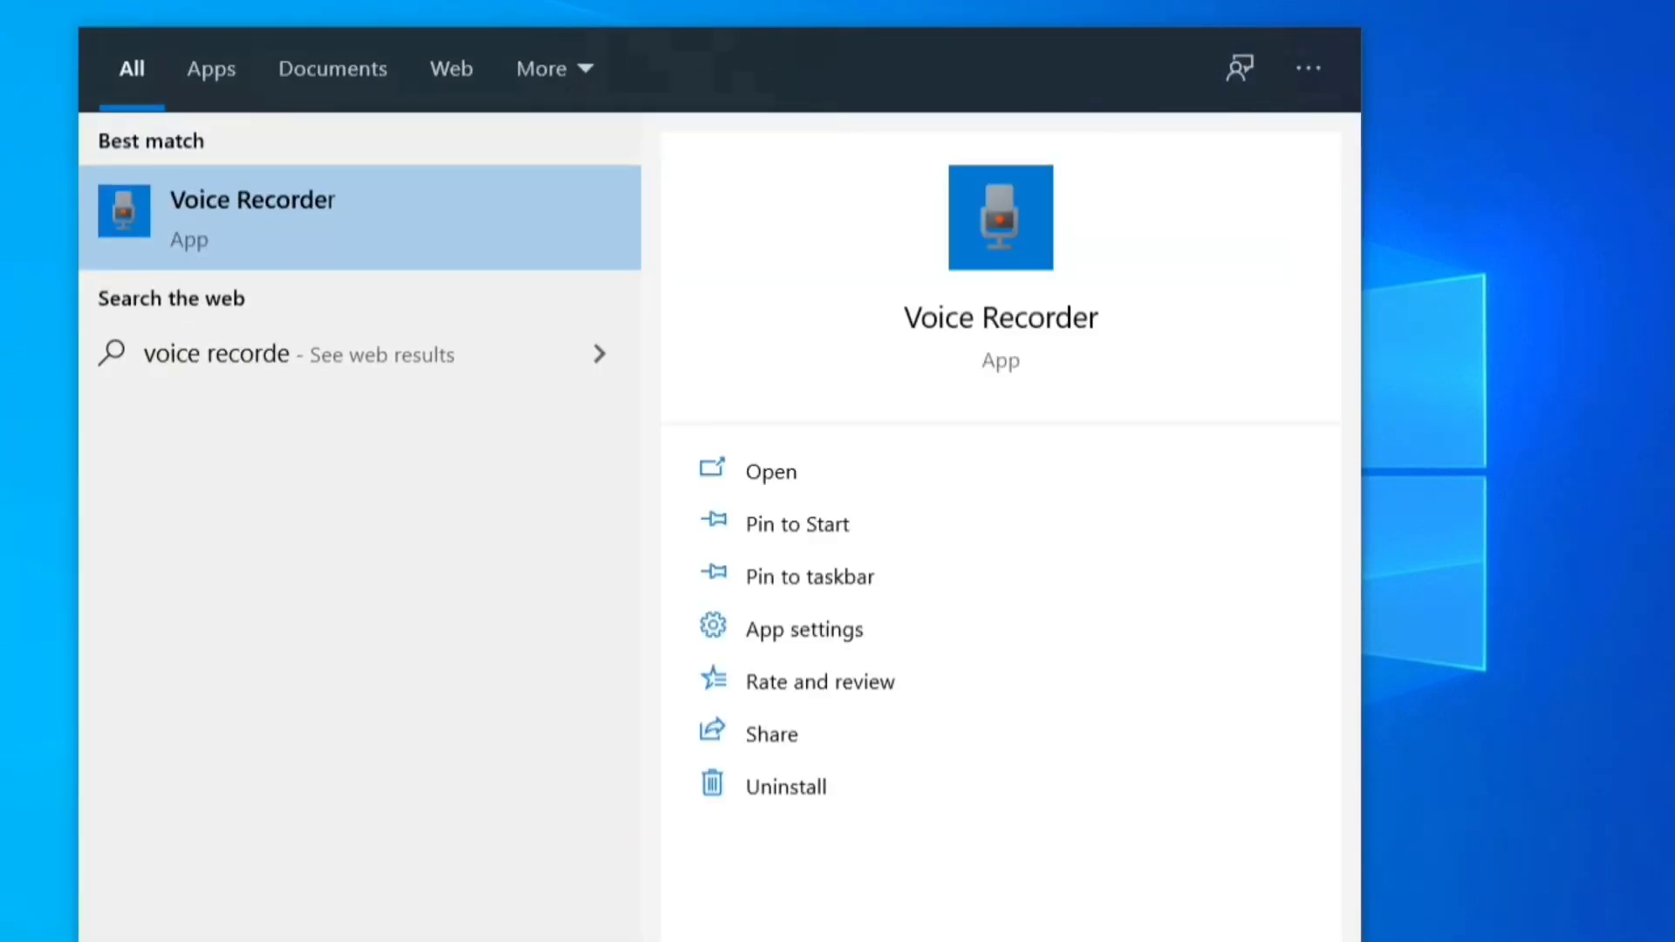
pyautogui.click(410, 183)
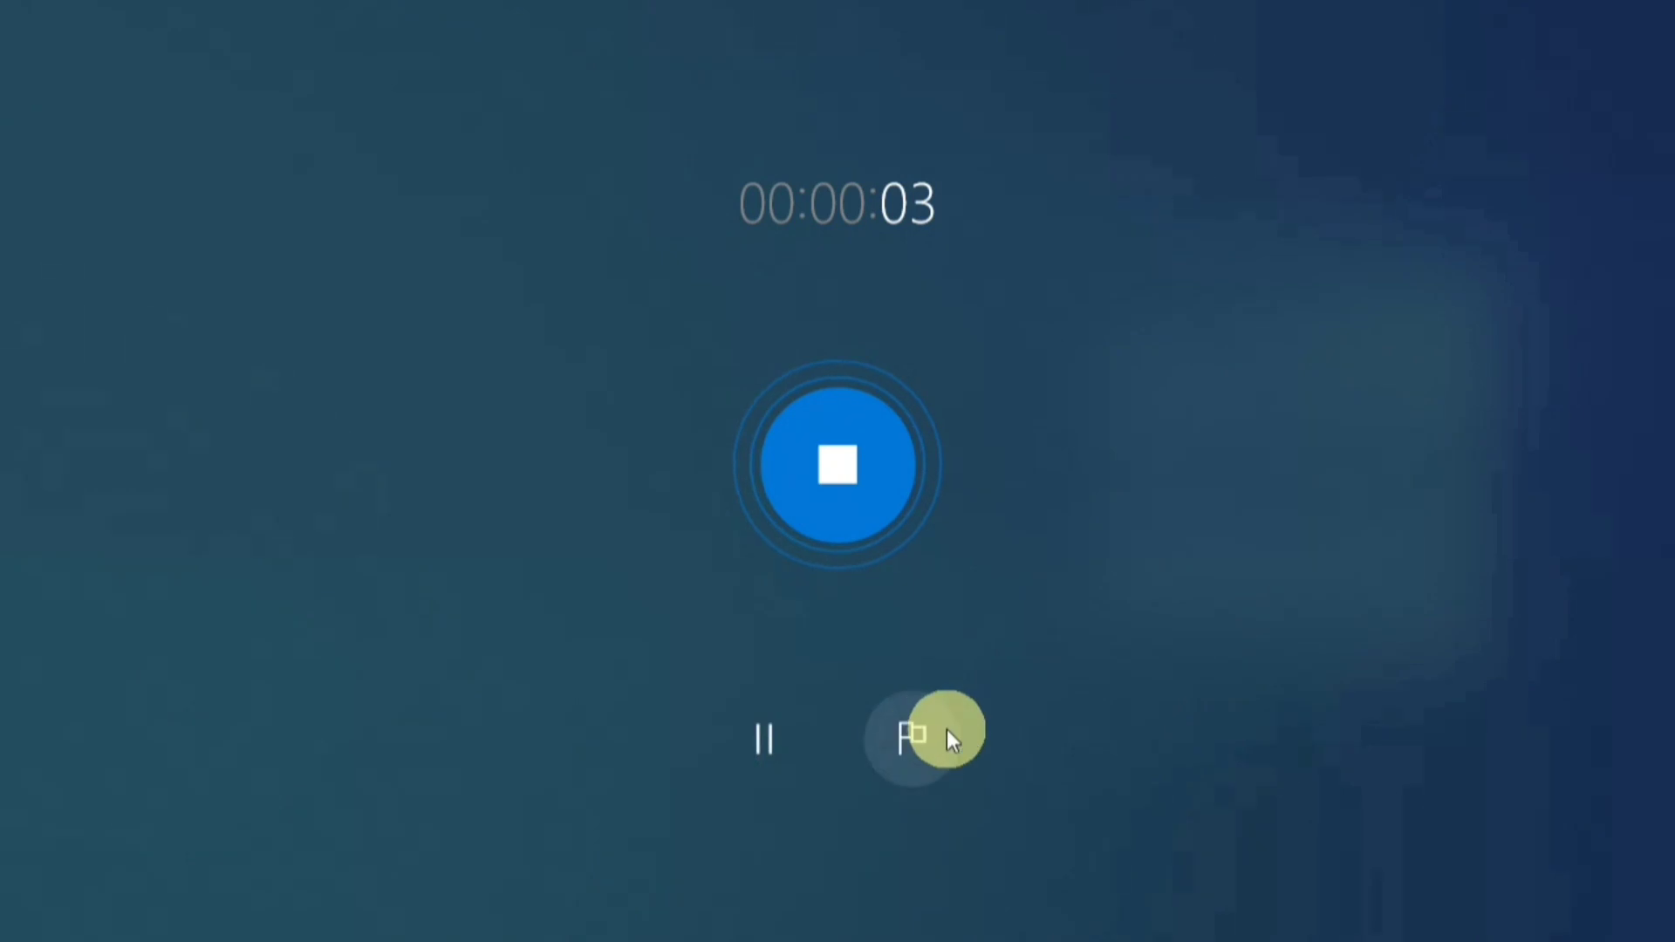
# Add a marker at 00:04, stop the recording, then play it and pause at 0:03
pyautogui.click(924, 738)
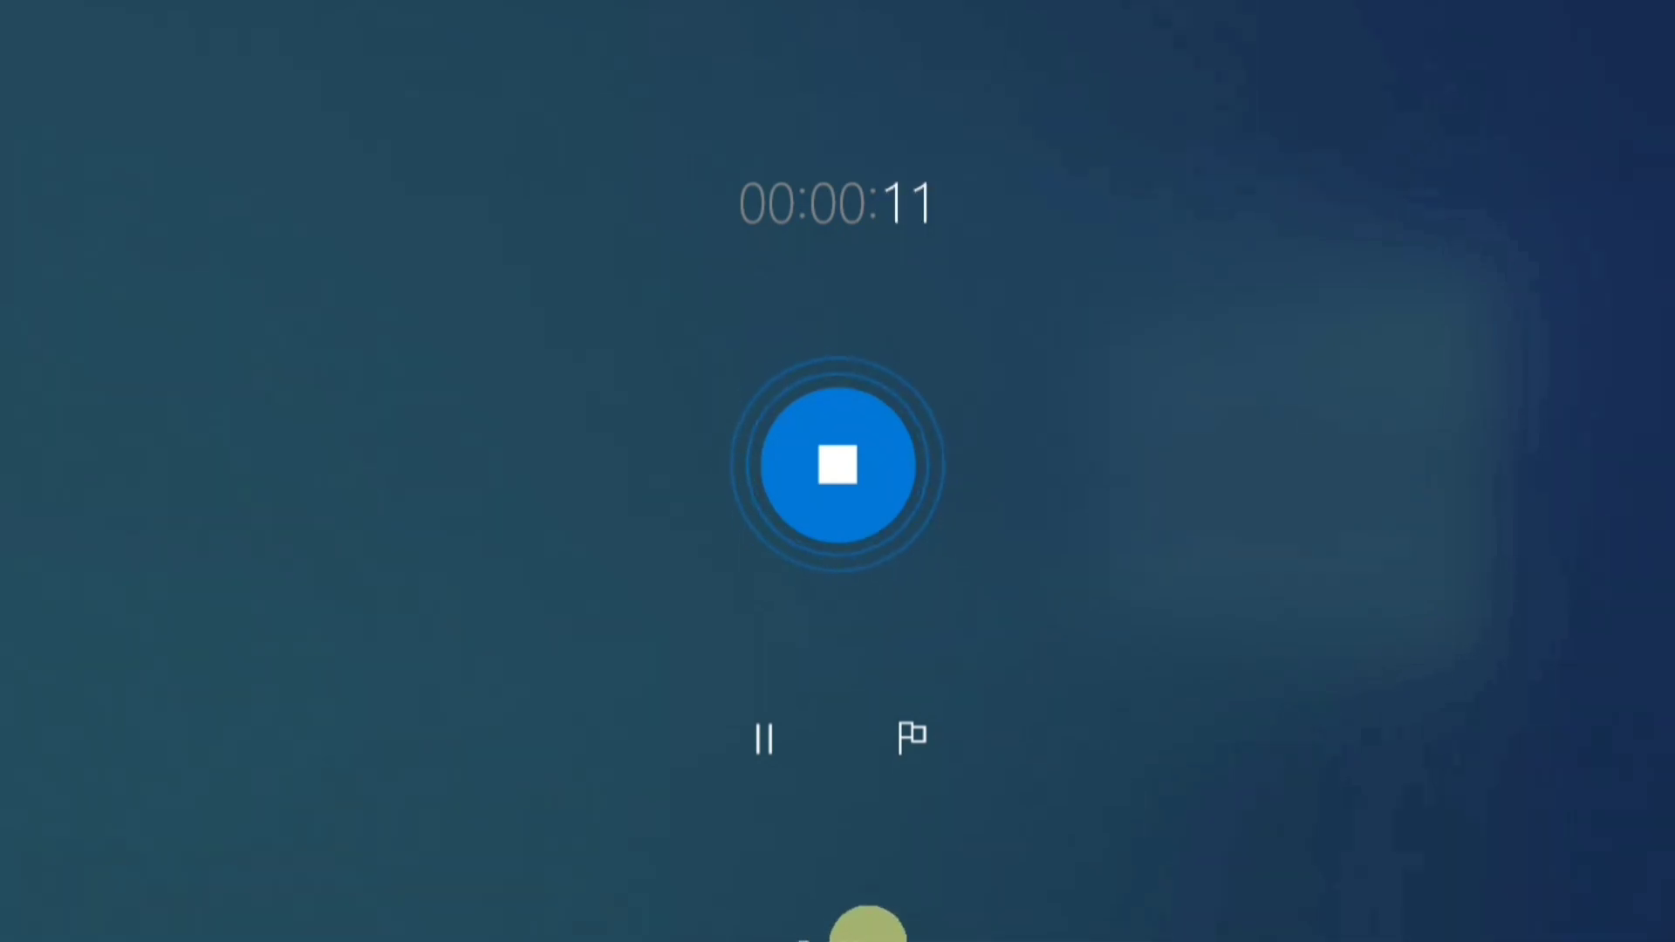
pyautogui.click(836, 499)
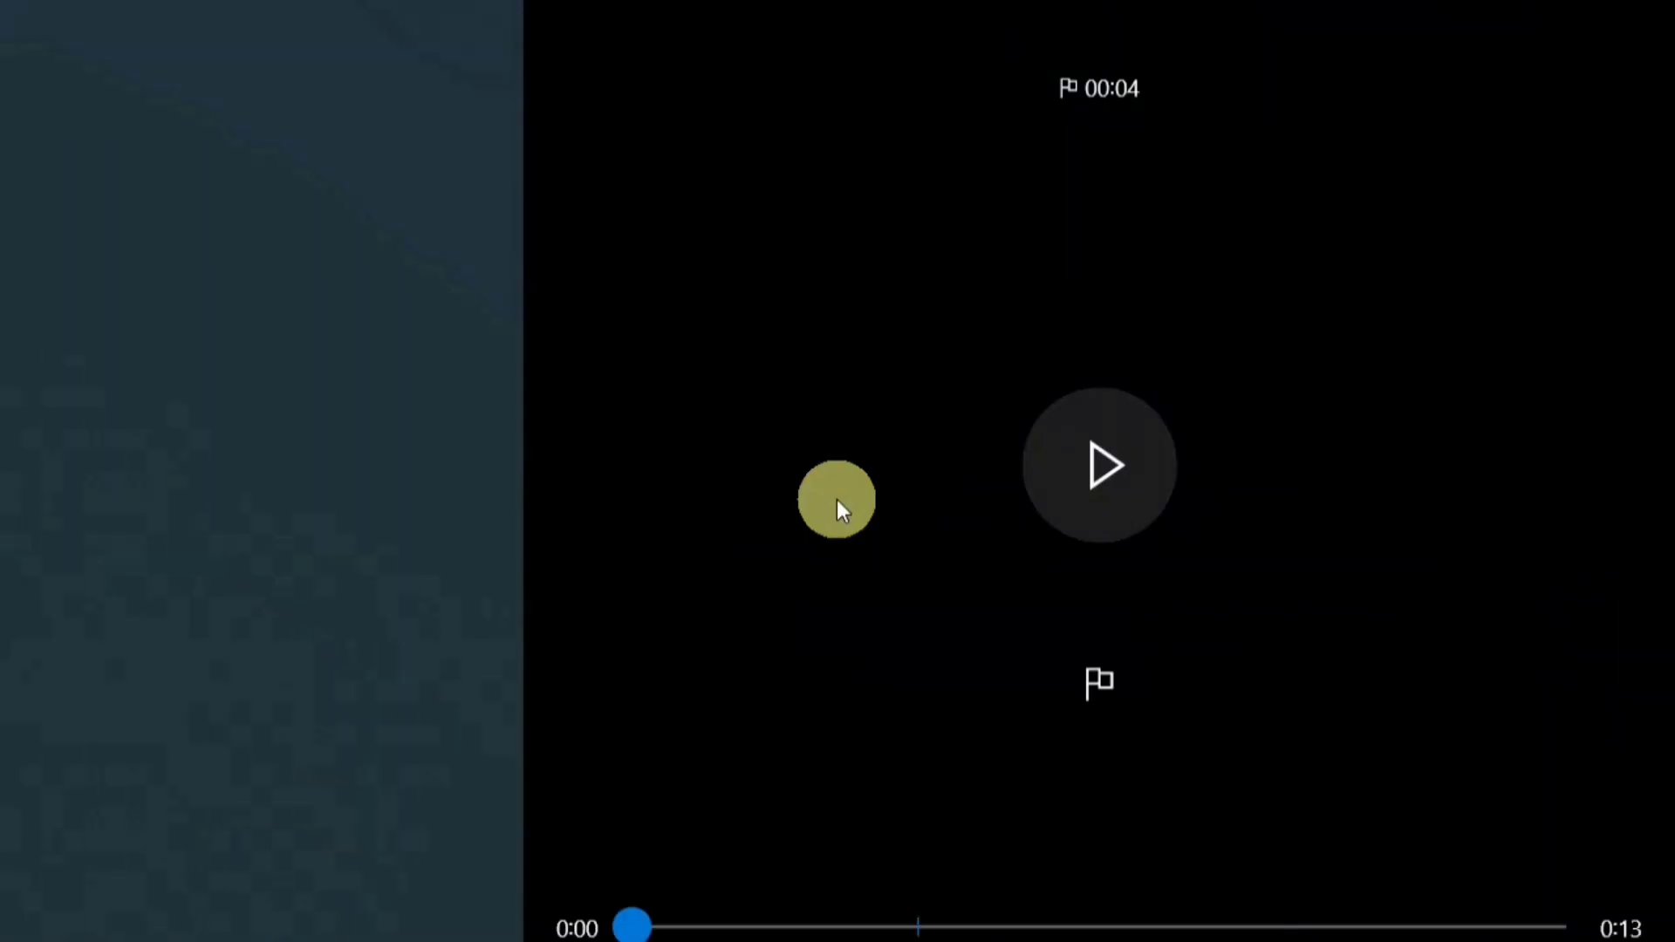
pyautogui.click(354, 54)
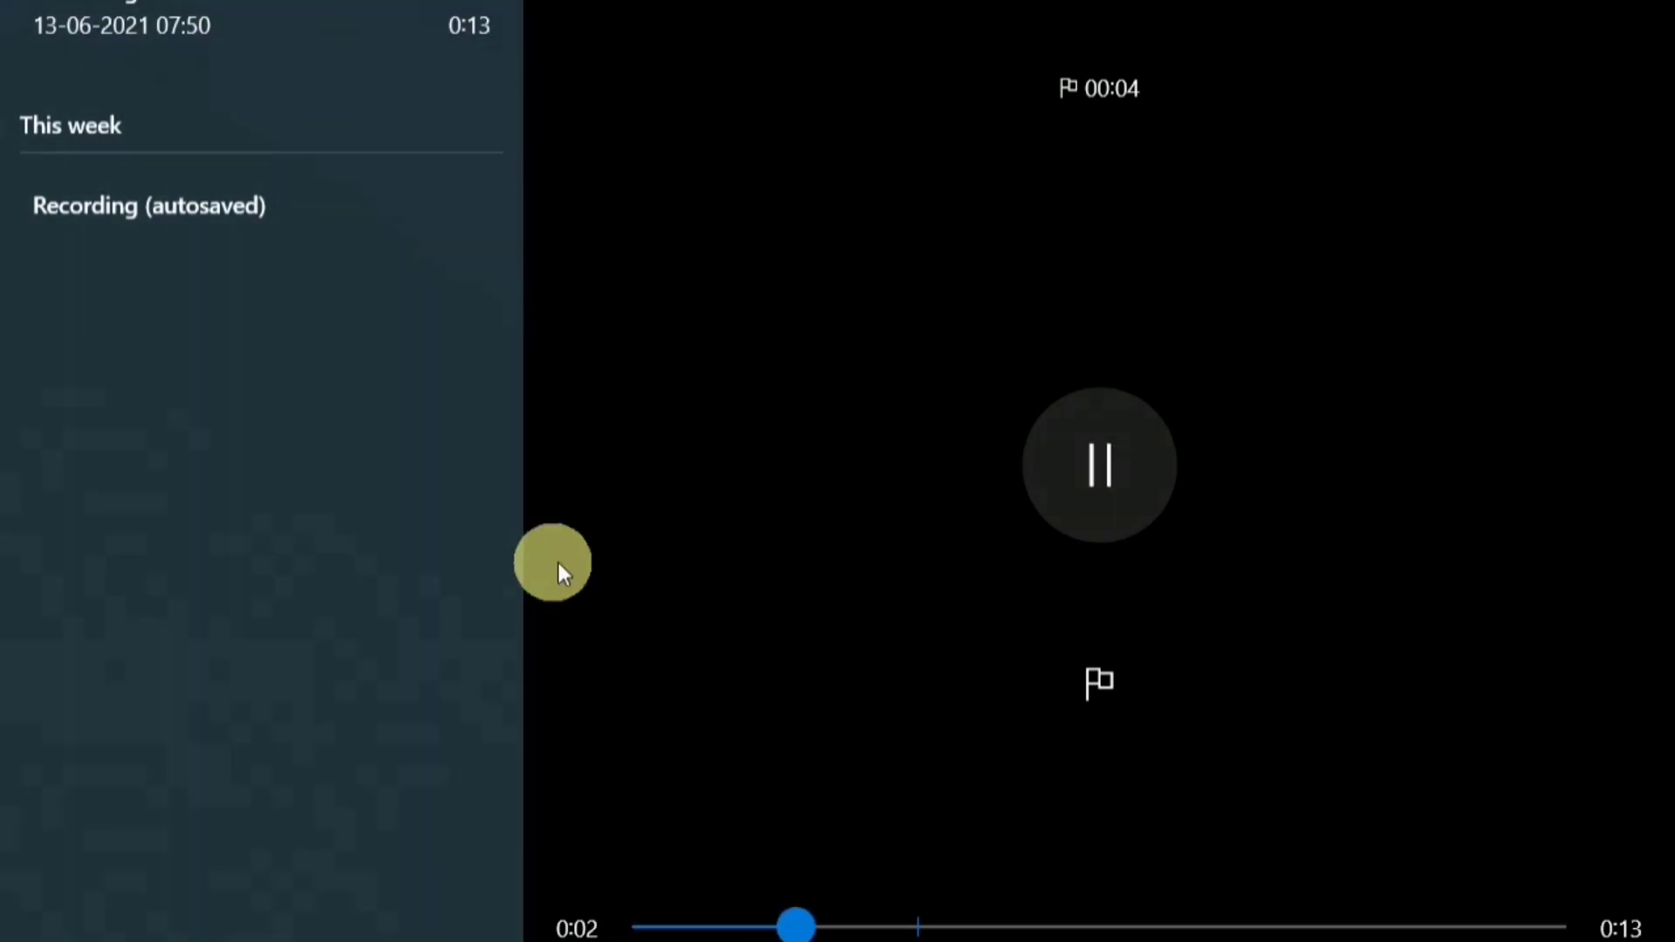
pyautogui.click(1075, 478)
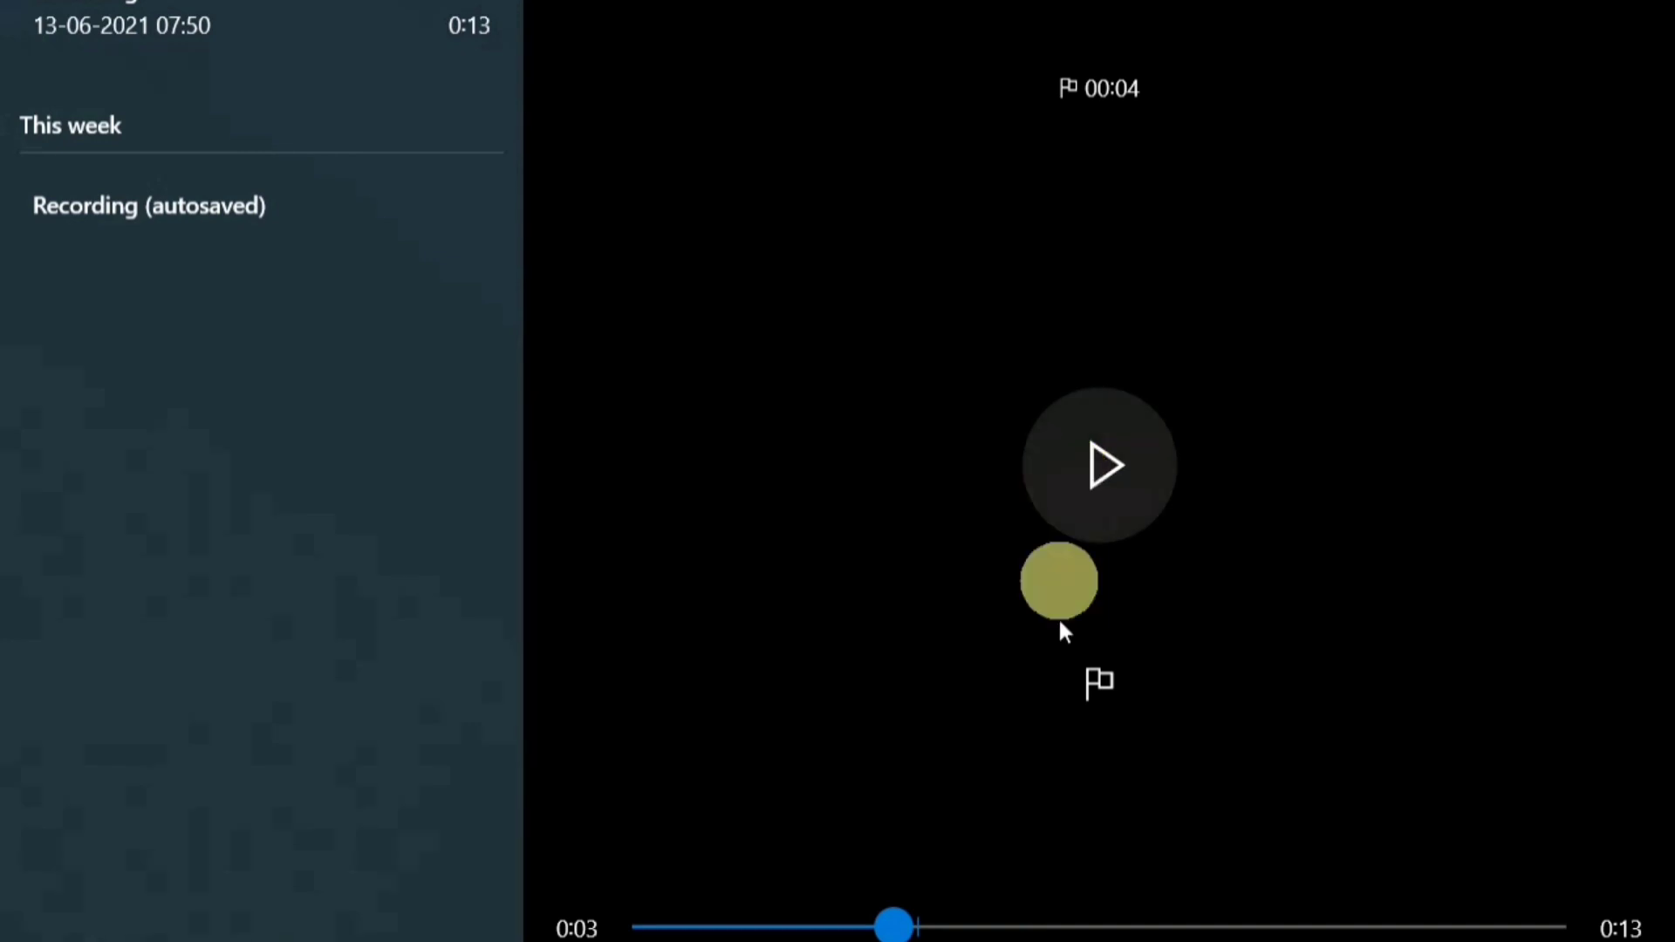